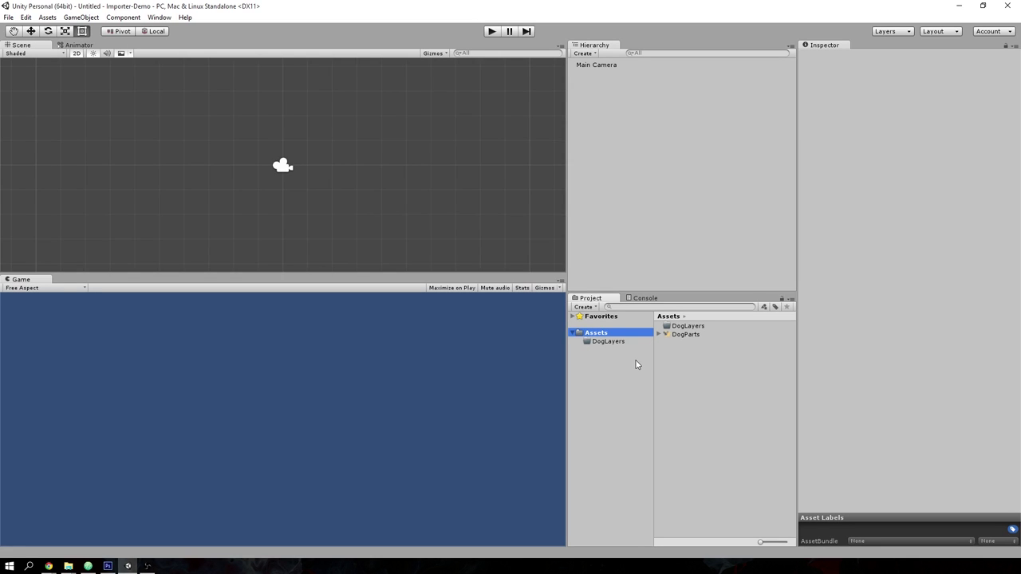
Step: Switch to the browser and scroll through the UnityPsdImporter README's Installation section on GitHub
key(alt+Tab)
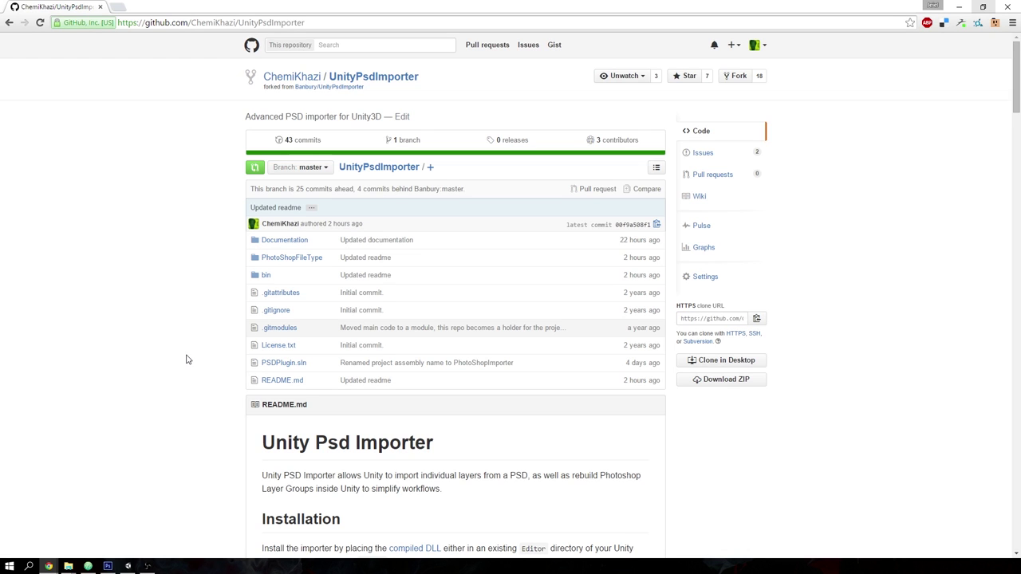
scroll(186, 360, down, 3)
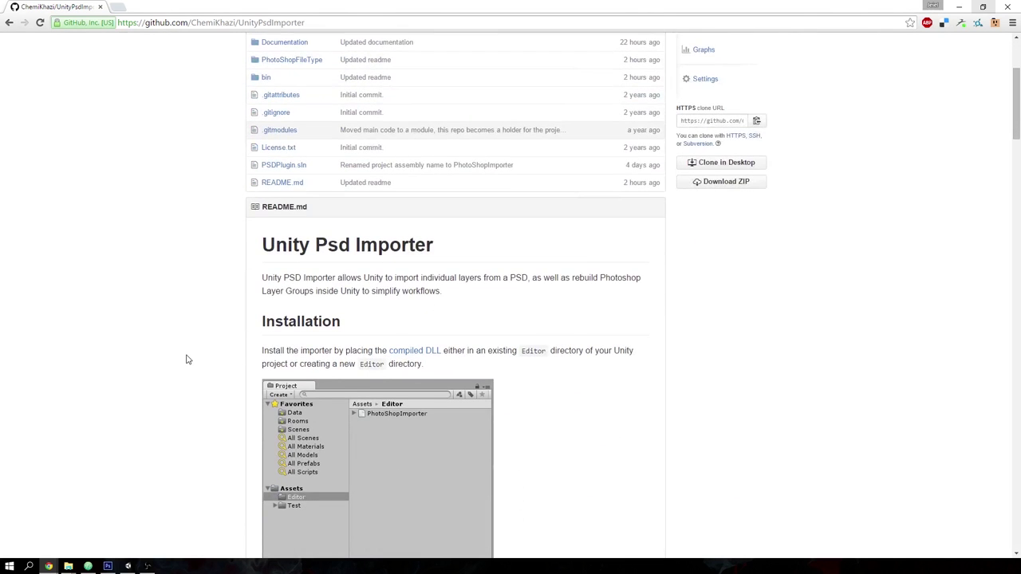
scroll(186, 360, down, 1)
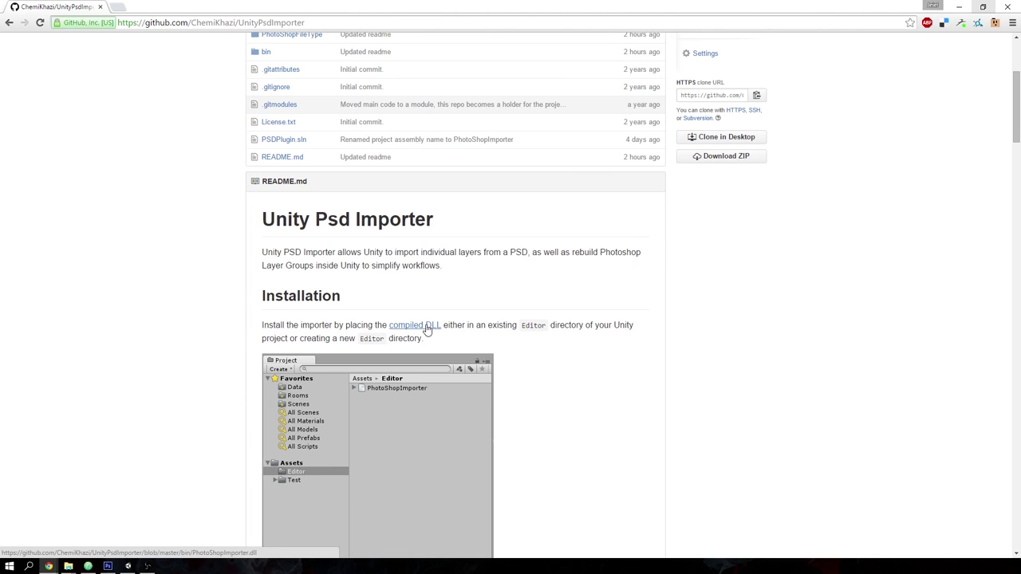
scroll(267, 295, up, 3)
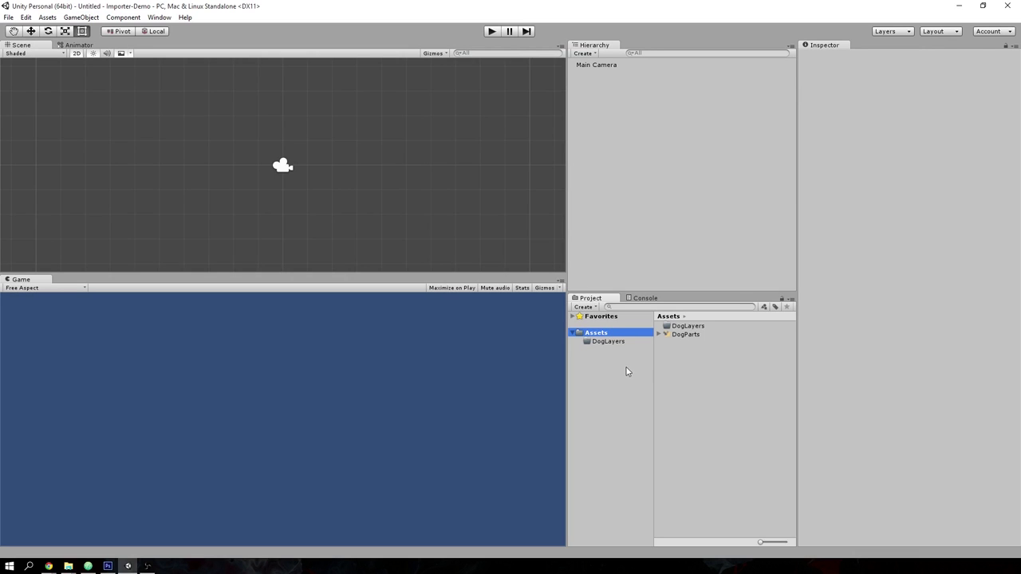
Step: Create a new folder under Assets in the Project panel and name it Editor
right_click(594, 339)
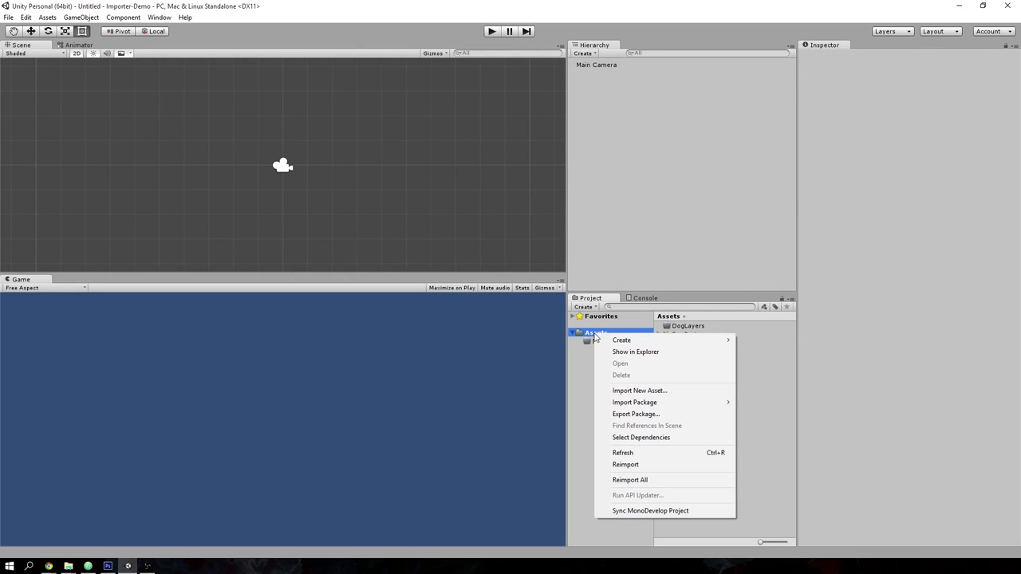
mouse_move(642, 341)
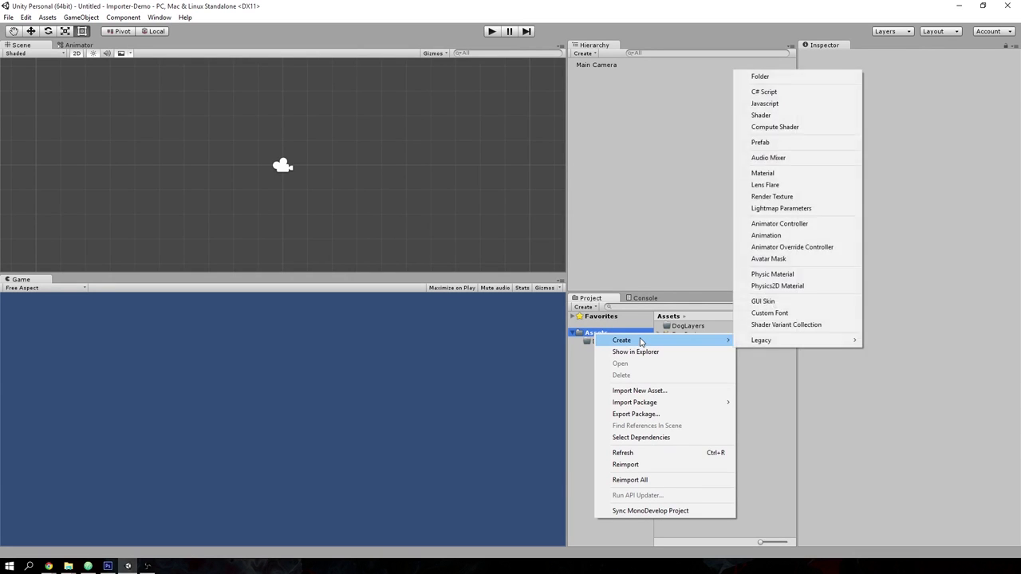
click(782, 77)
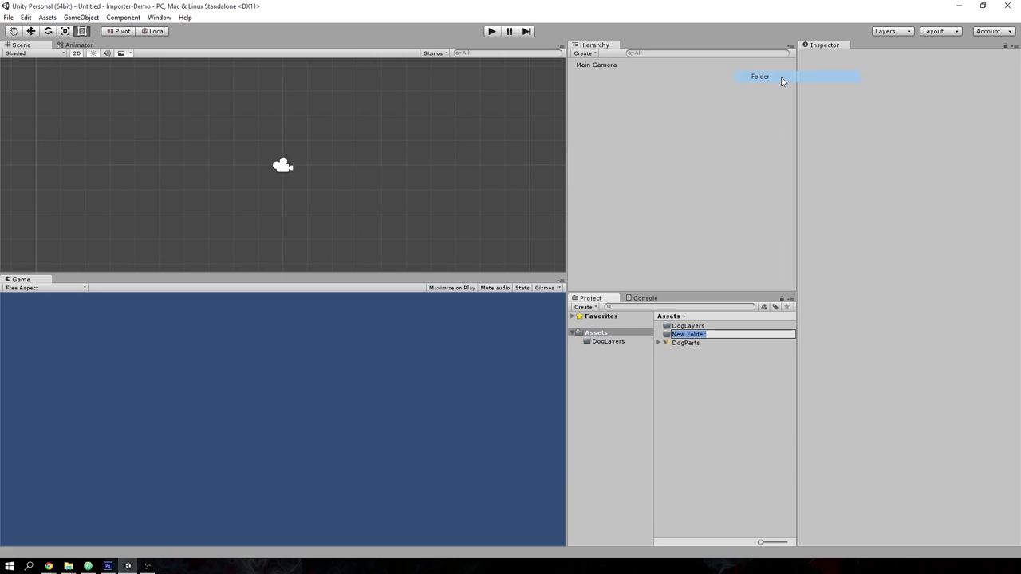
text(Editor)
key(Return)
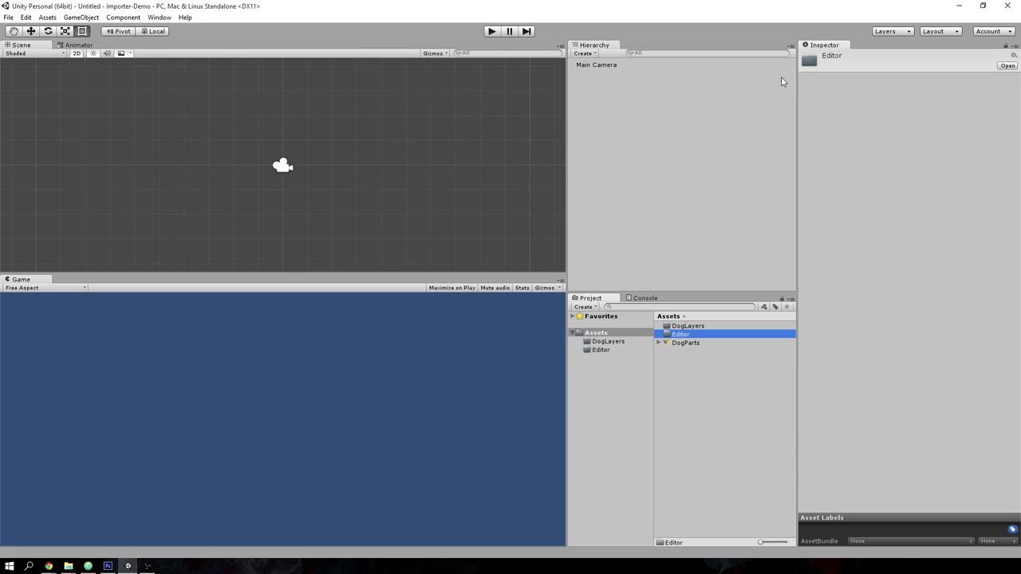
right_click(600, 350)
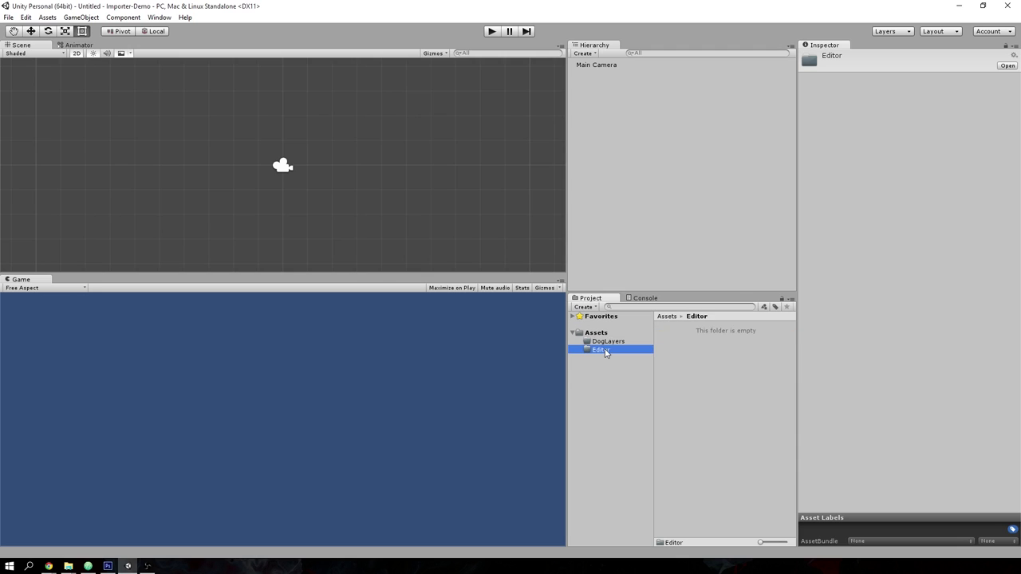
Step: Copy PhotoShopImporter.dll from the bin folder into Assets/Editor in File Explorer, then return to Unity
click(625, 367)
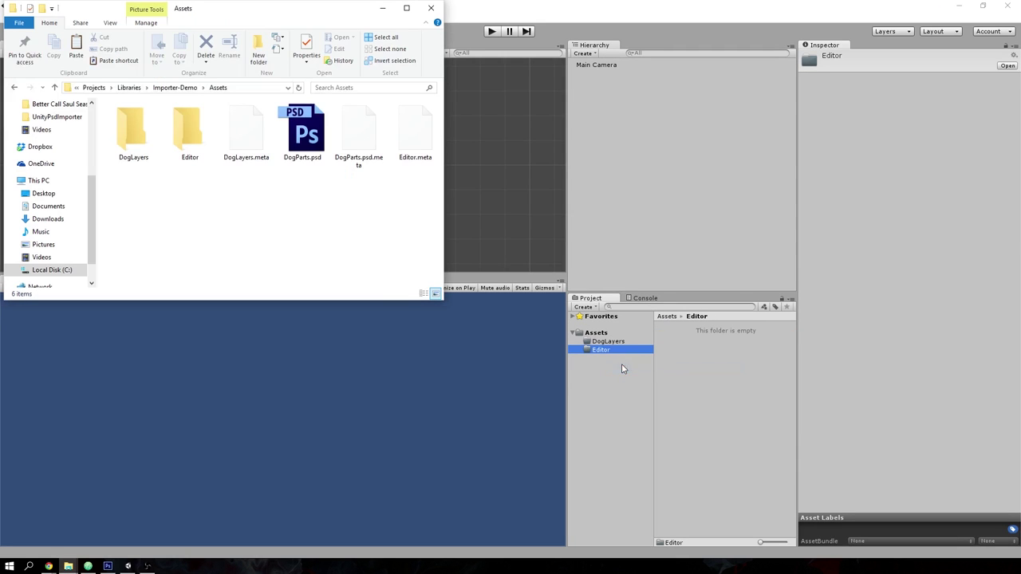
double_click(168, 160)
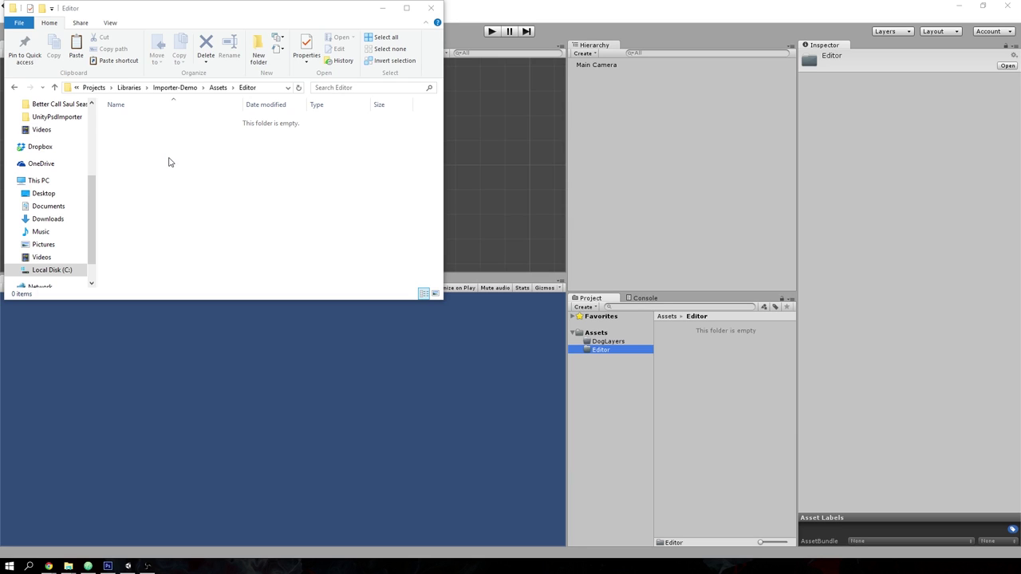
right_click(712, 366)
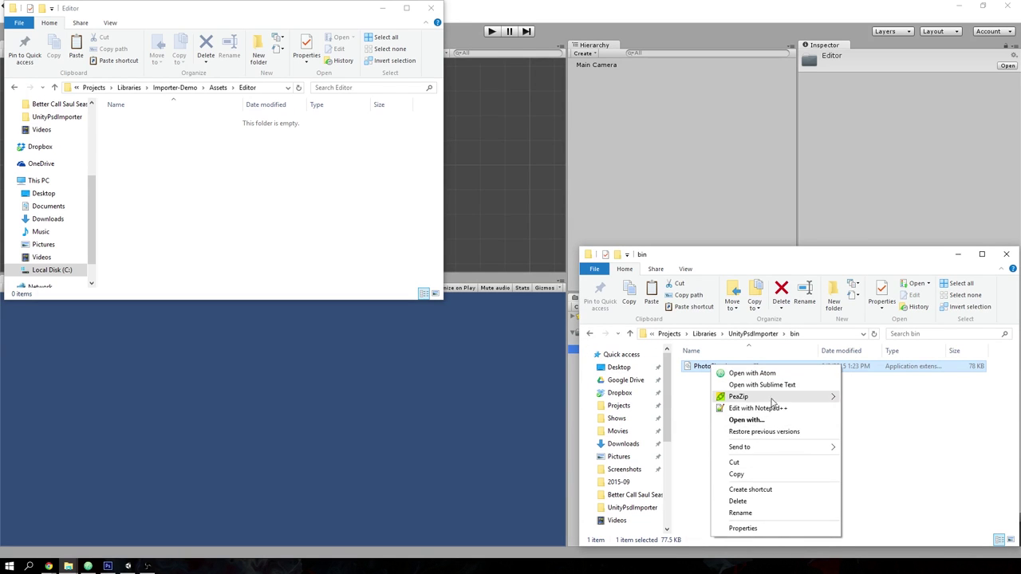
click(760, 477)
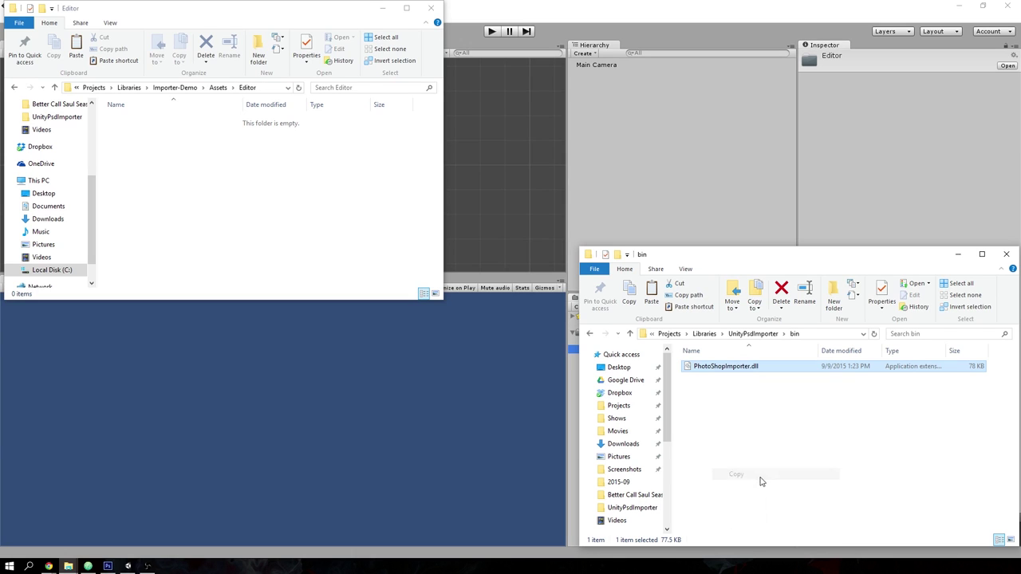
right_click(310, 177)
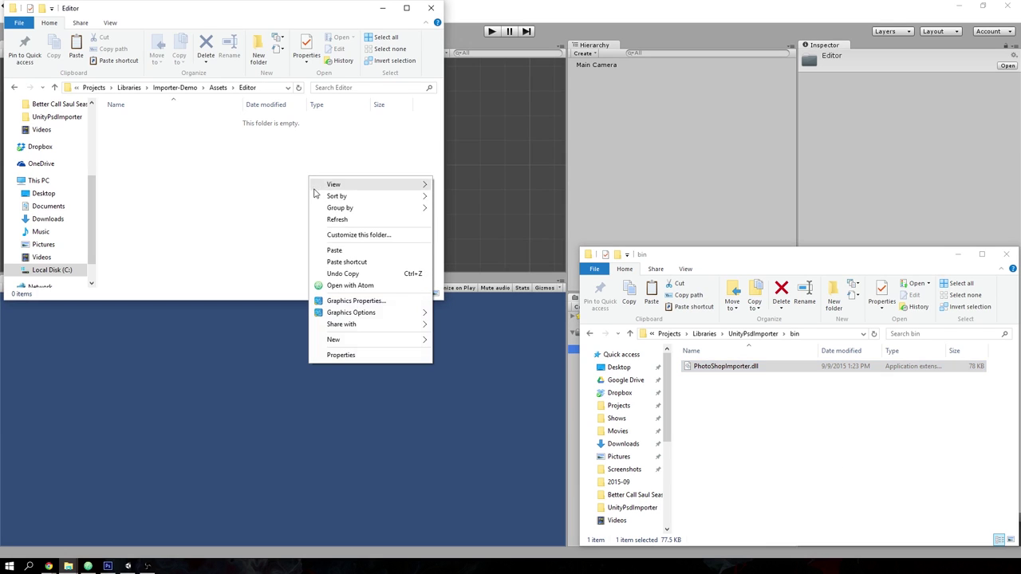
click(339, 250)
click(507, 203)
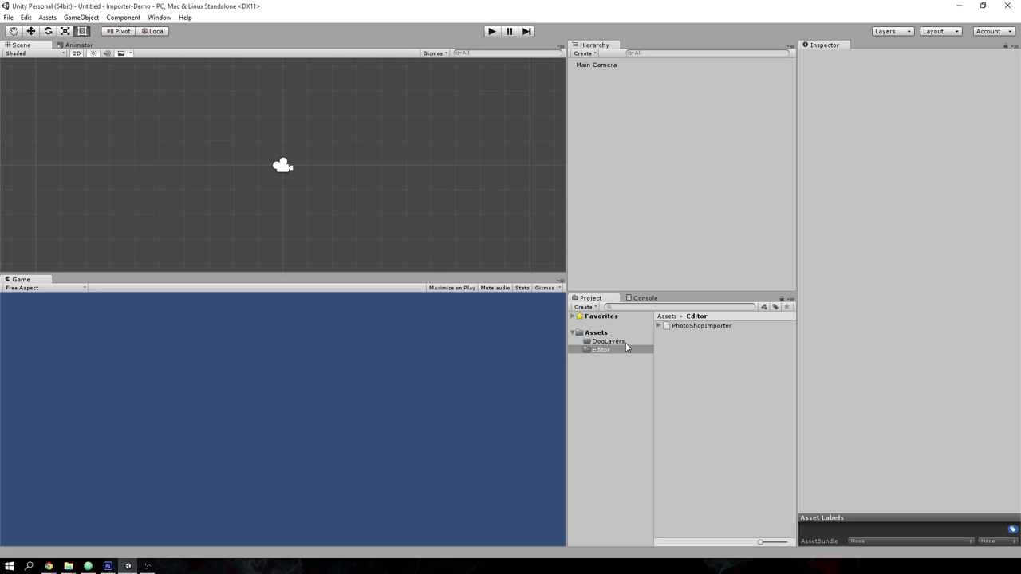
Step: Go back to Assets and open the DogParts PSD in Photoshop
key(Left)
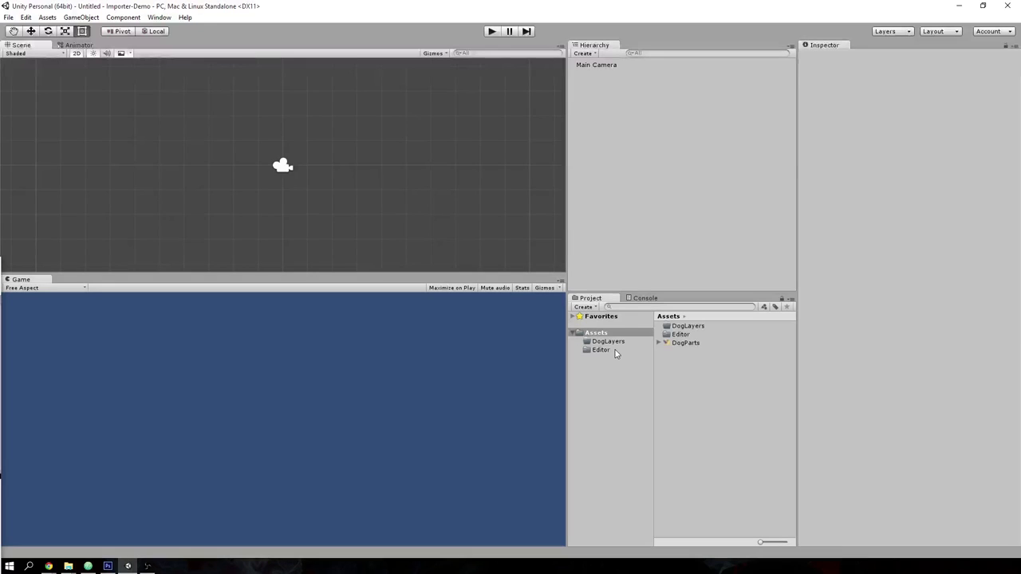
click(675, 346)
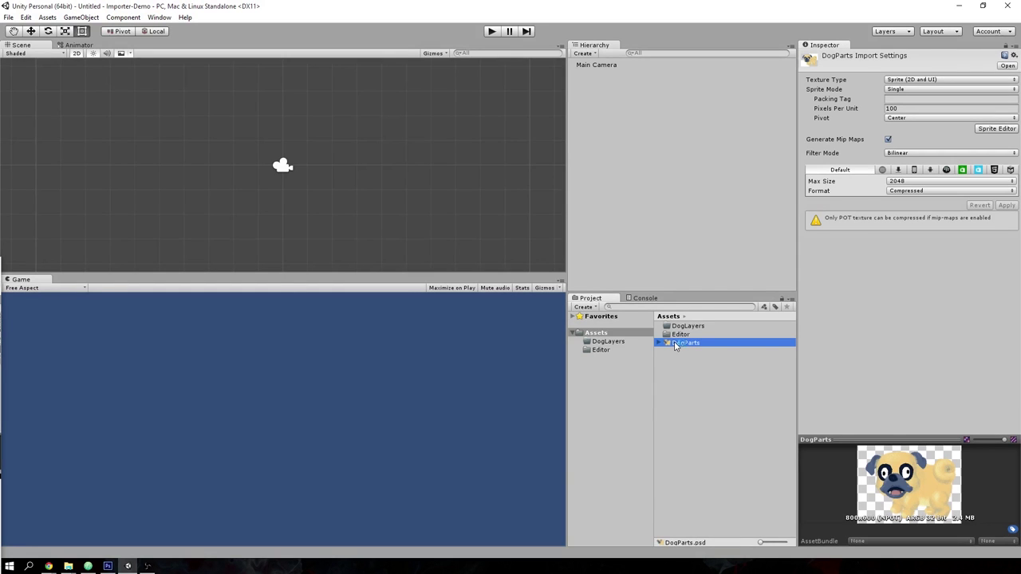
double_click(675, 346)
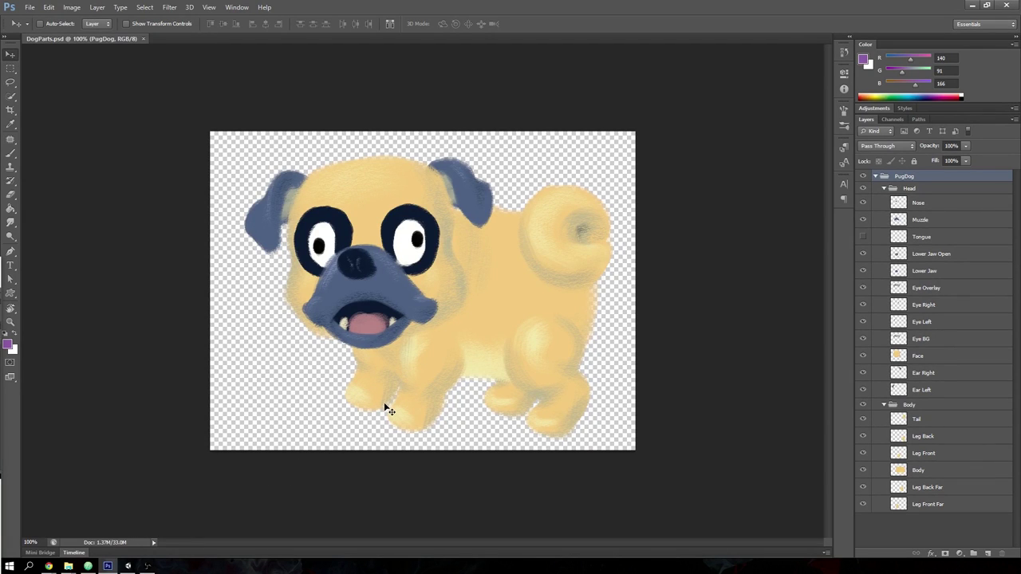
Step: Back in Unity, load the DogParts asset into the PSD Importer window
key(alt+Tab)
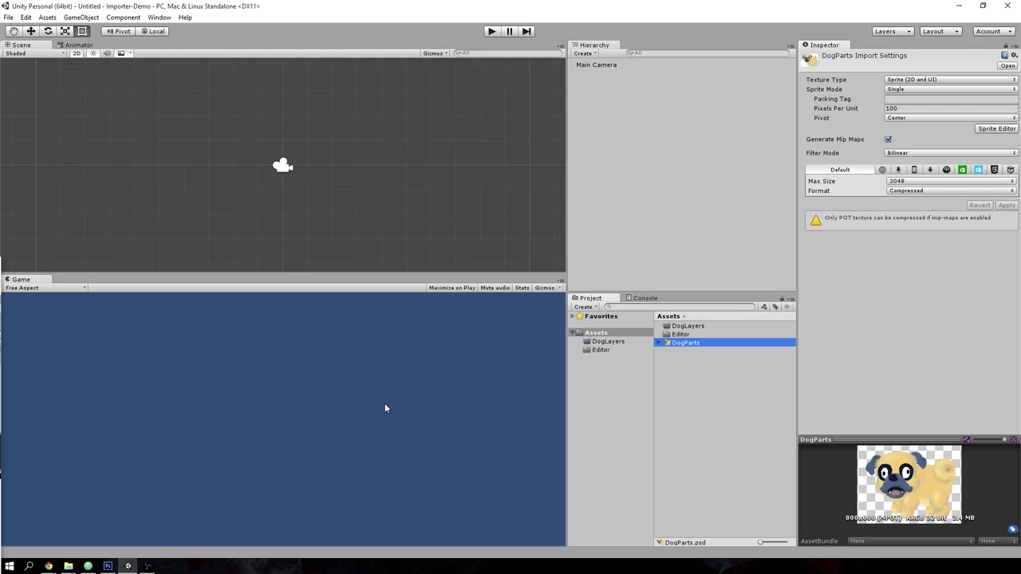
right_click(682, 350)
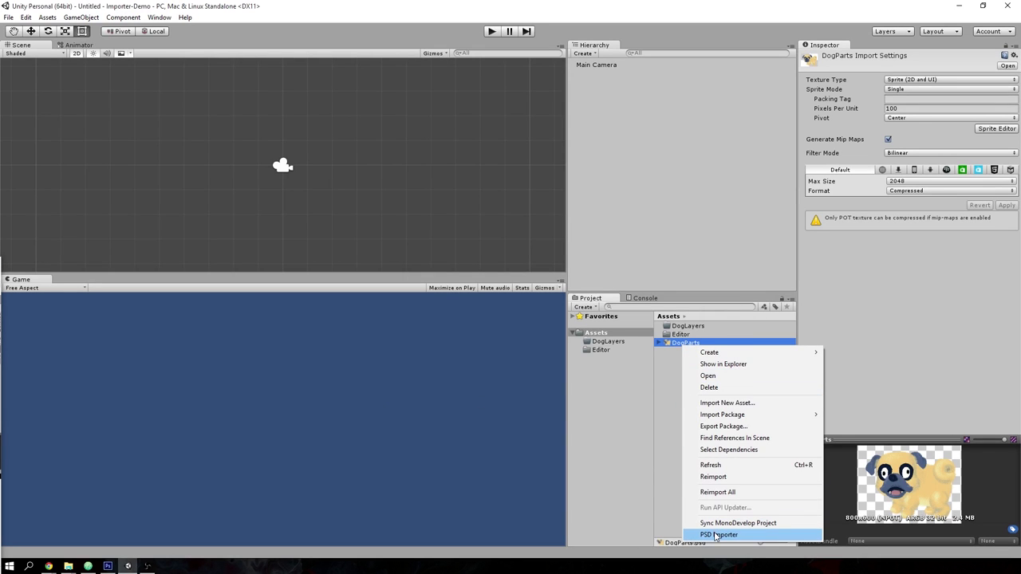
click(759, 536)
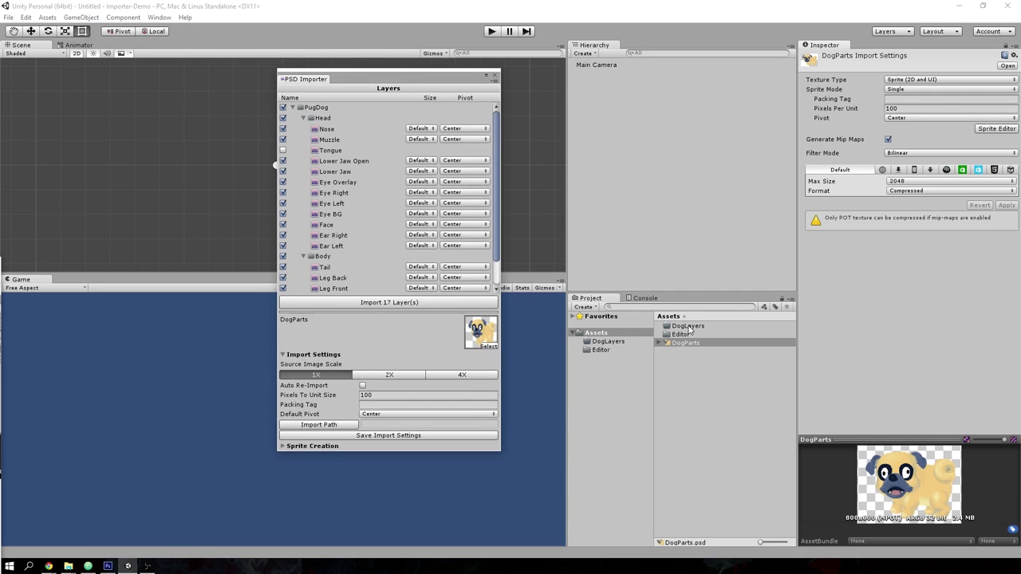
Step: Set the PSD Importer's import path to the Assets/DogLayers folder
click(297, 426)
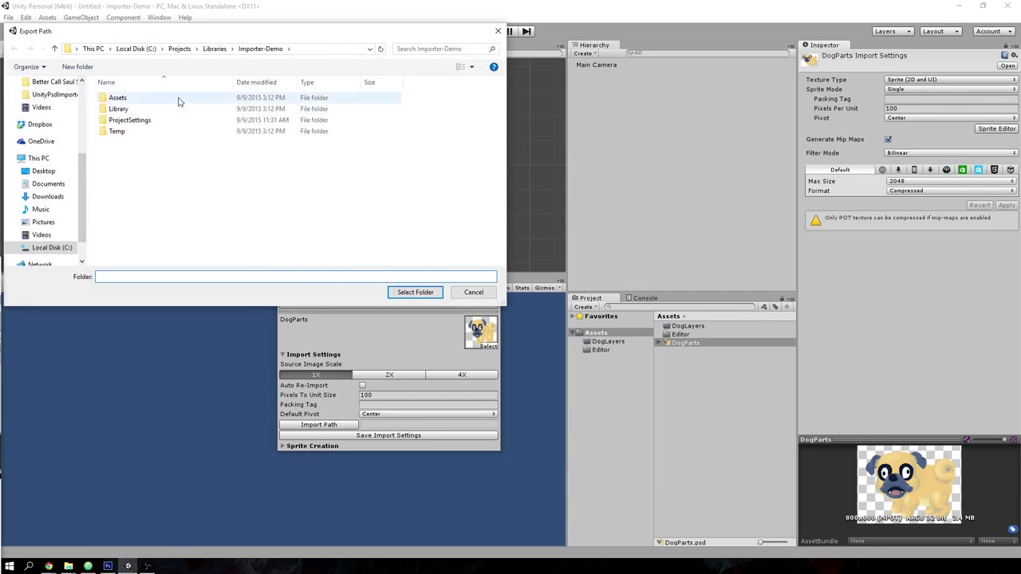
double_click(133, 105)
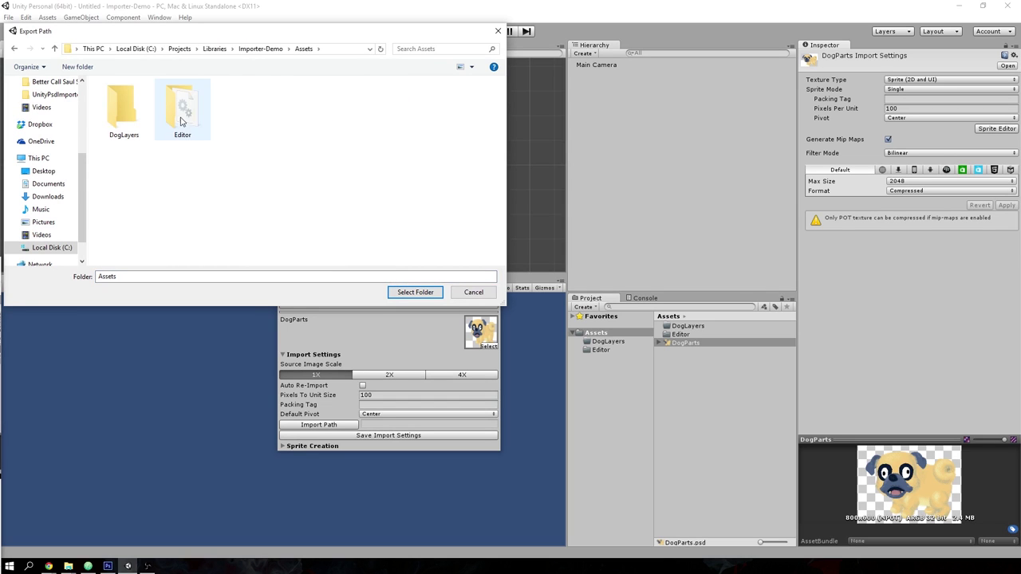
double_click(136, 118)
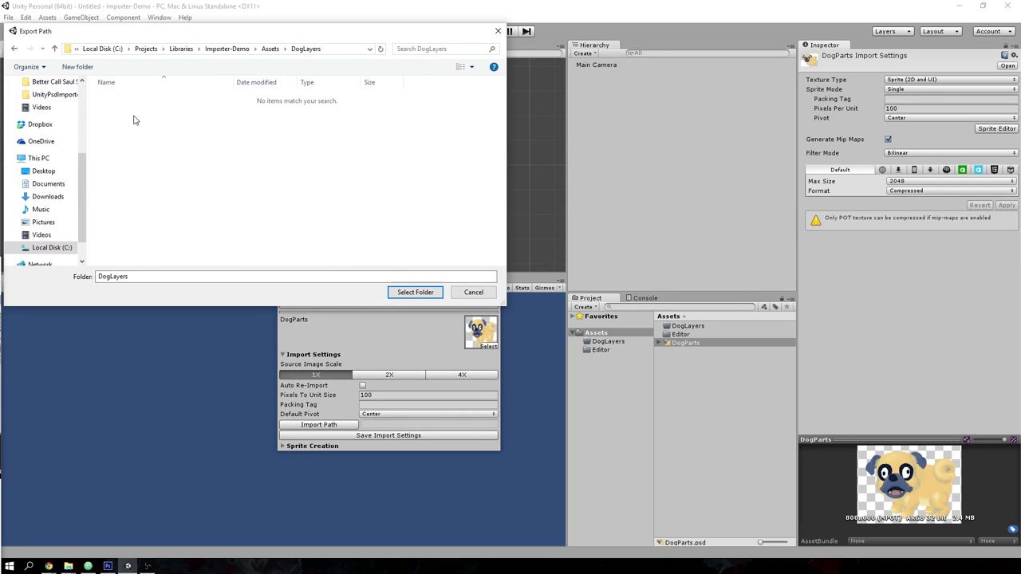
click(414, 292)
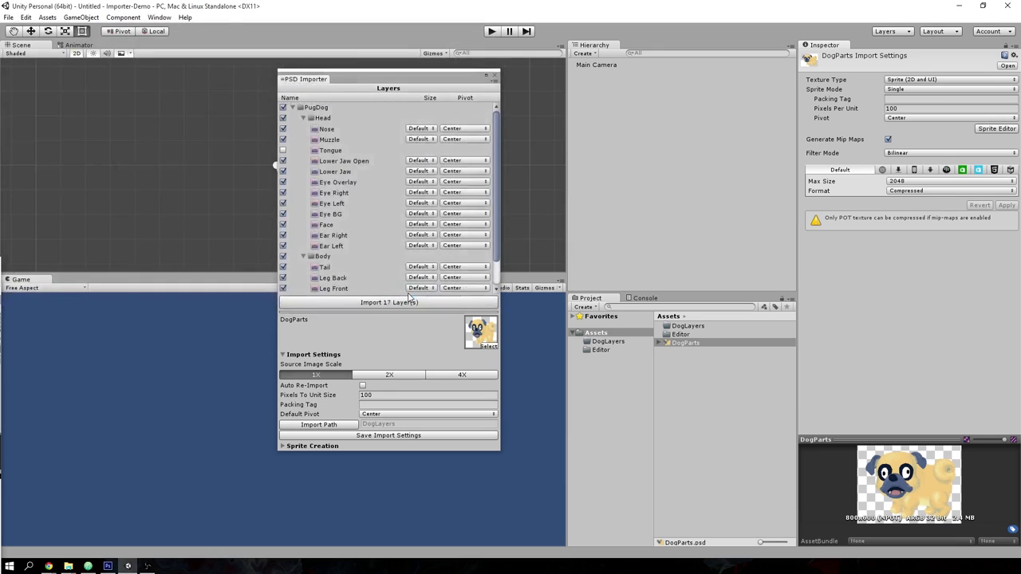
click(378, 415)
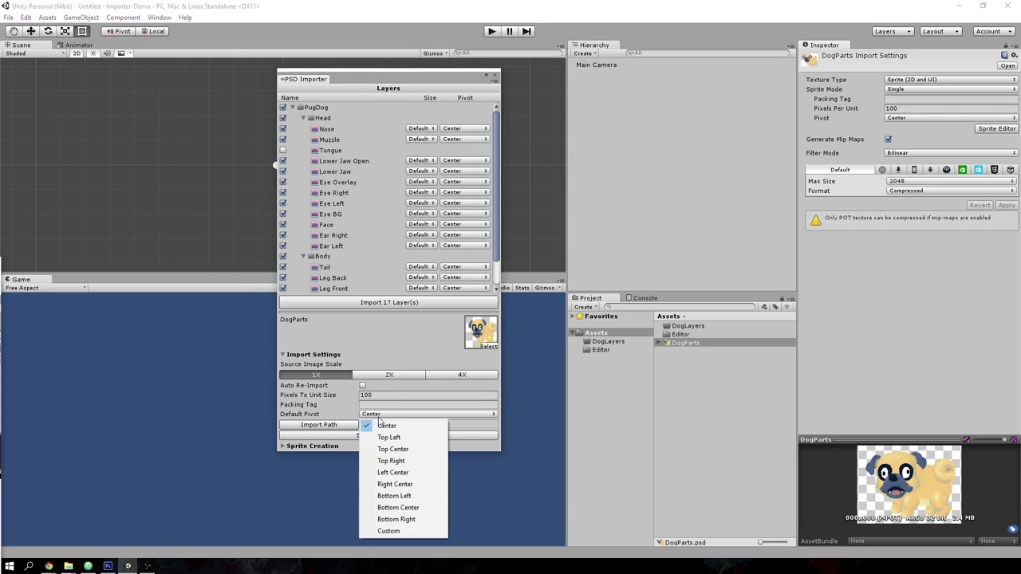
Step: Make Custom at X 0.5, Y 0.5 the default pivot for all layers
click(385, 532)
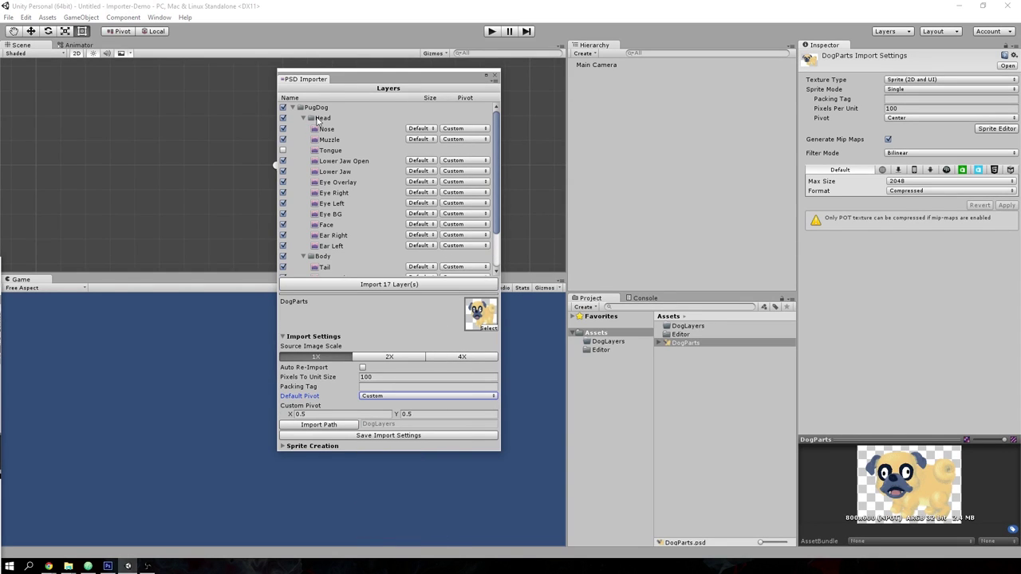
scroll(473, 231, down, 3)
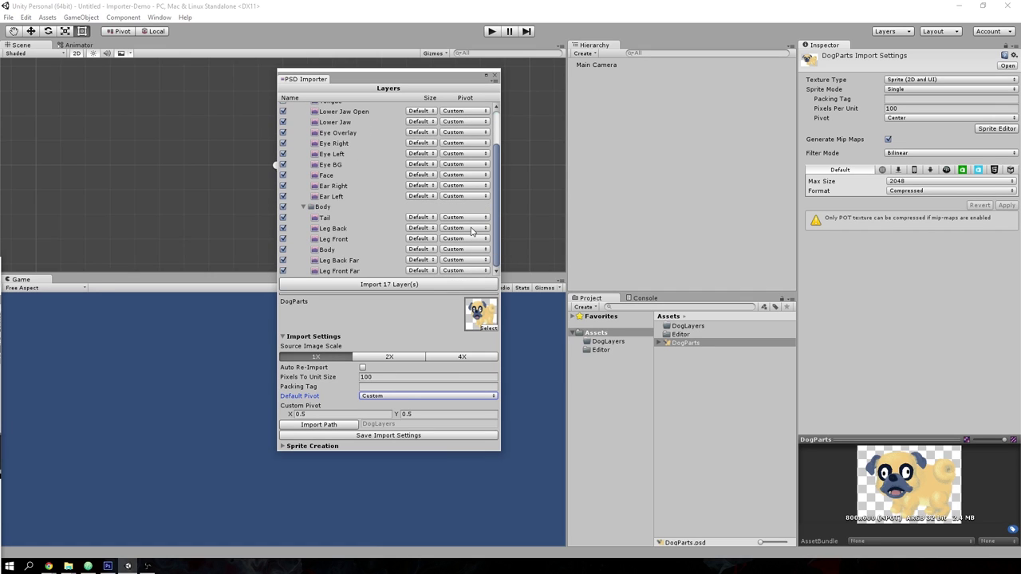
scroll(471, 231, up, 3)
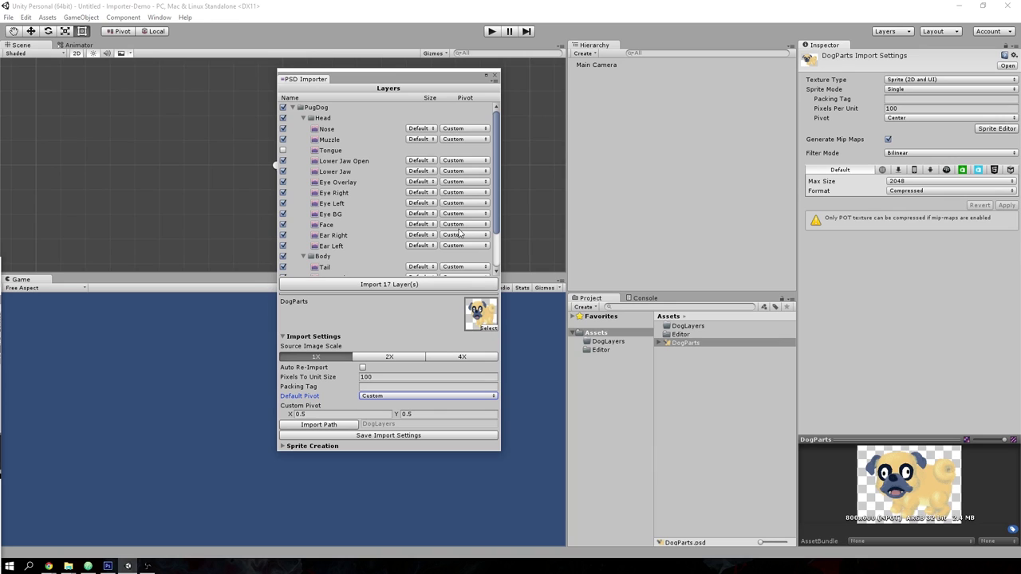
scroll(460, 232, down, 3)
scroll(459, 232, up, 3)
scroll(460, 232, up, 1)
scroll(459, 232, down, 3)
scroll(447, 232, up, 3)
Step: Set the Face layer's pivot to Center and review the remaining layers
click(462, 225)
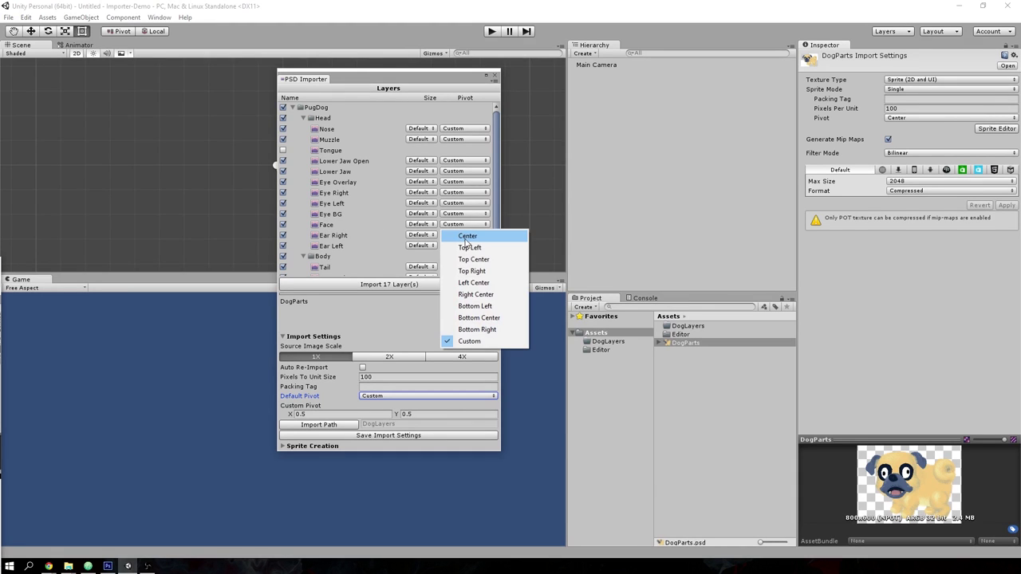
click(467, 237)
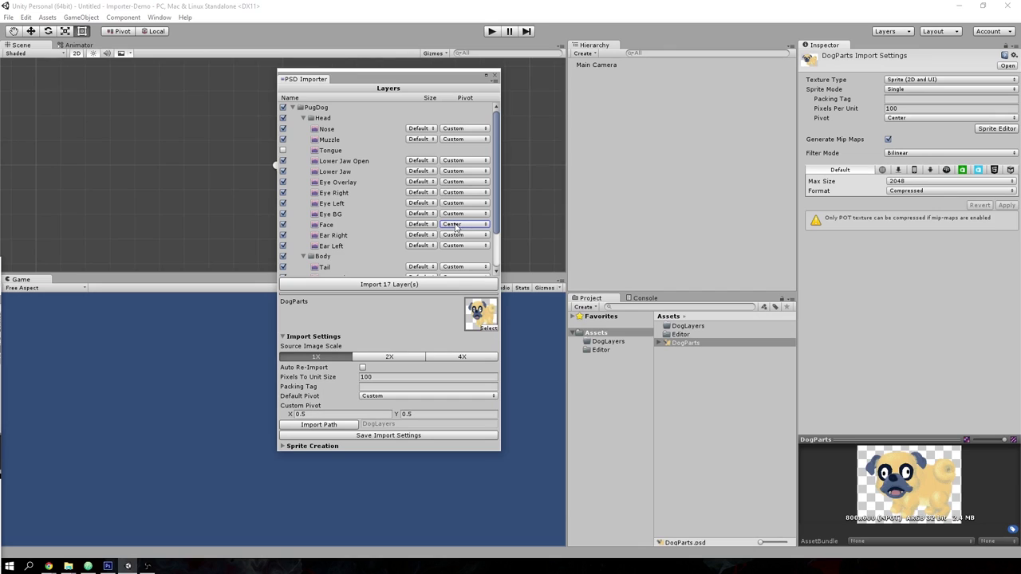
scroll(456, 227, down, 2)
scroll(447, 233, up, 2)
scroll(343, 255, down, 3)
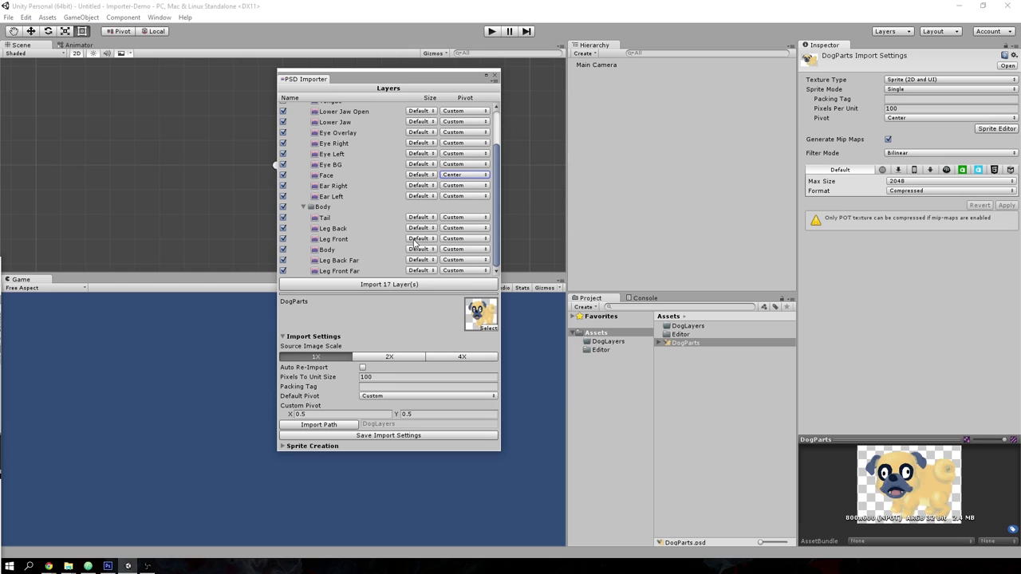
scroll(413, 243, up, 3)
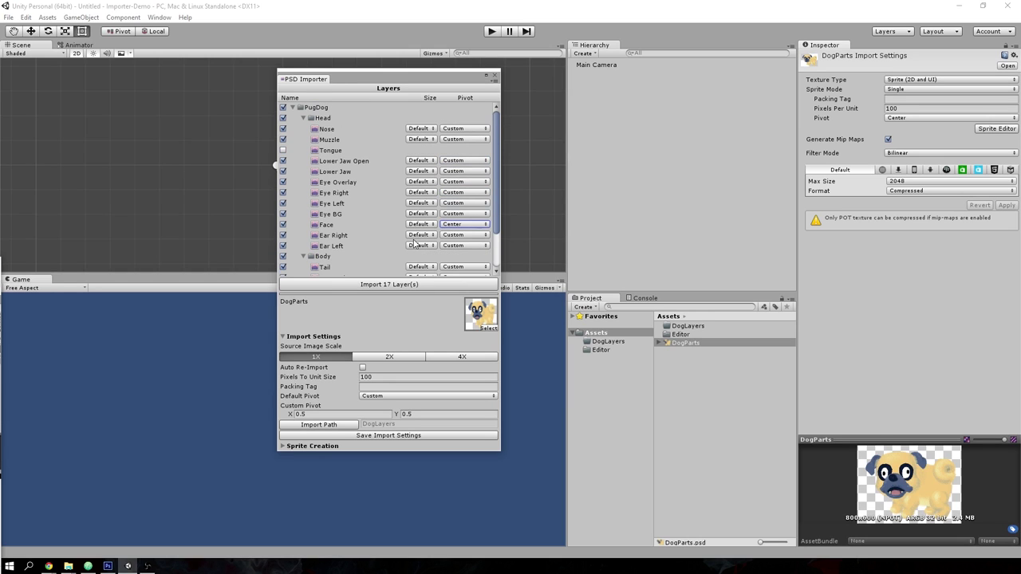
Step: Save the DogParts import settings, import all 17 layers, and view them in DogLayers
click(380, 437)
click(389, 285)
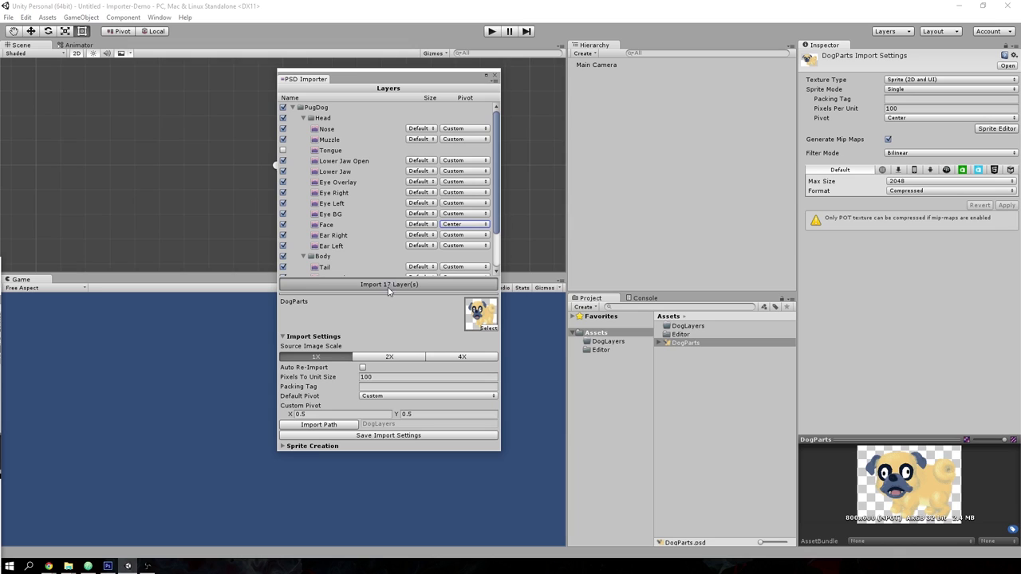
click(607, 341)
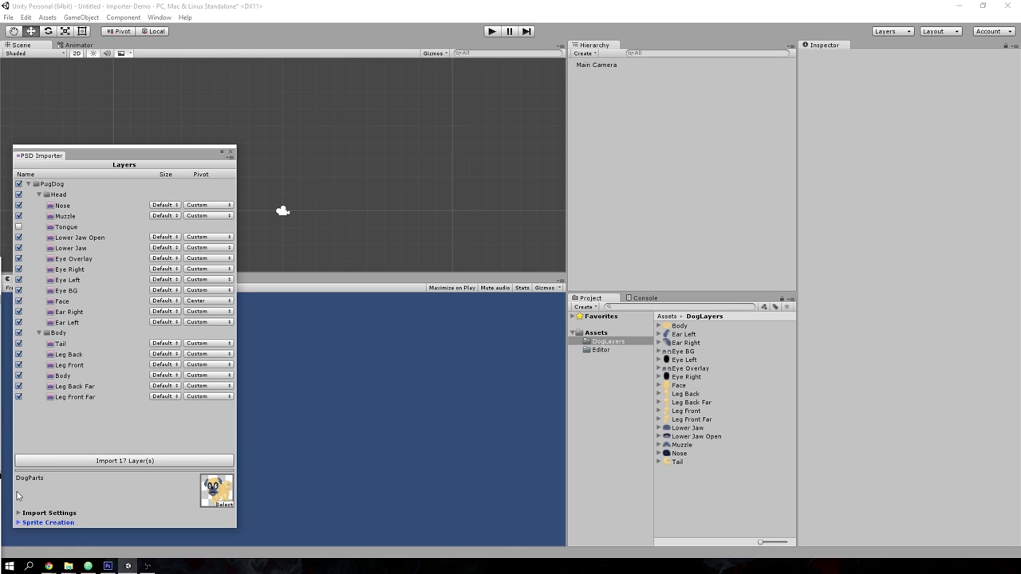
Step: Expand Sprite Creation, select the Head group, and inspect the Leg Front sprite's settings
click(19, 523)
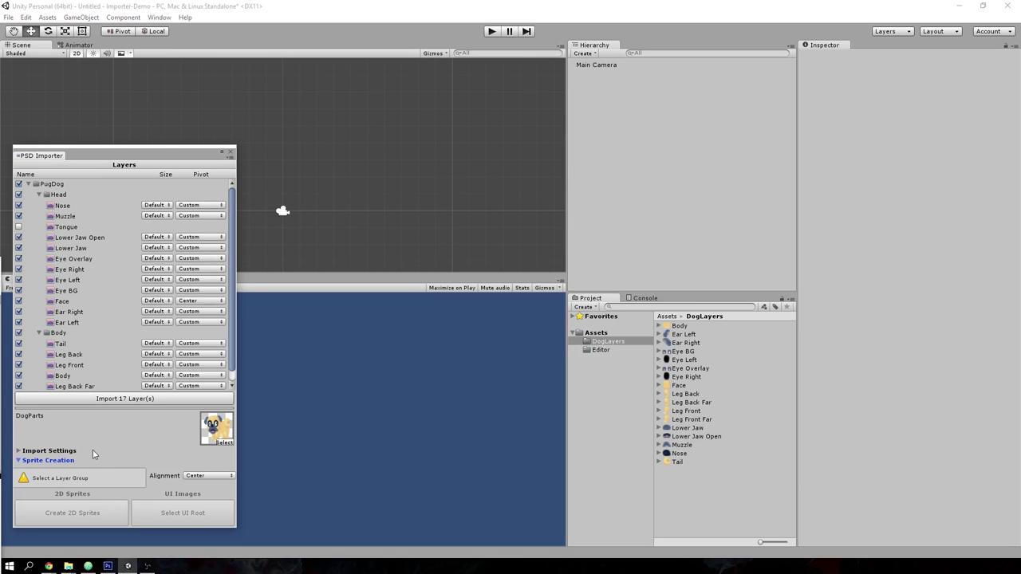
click(75, 196)
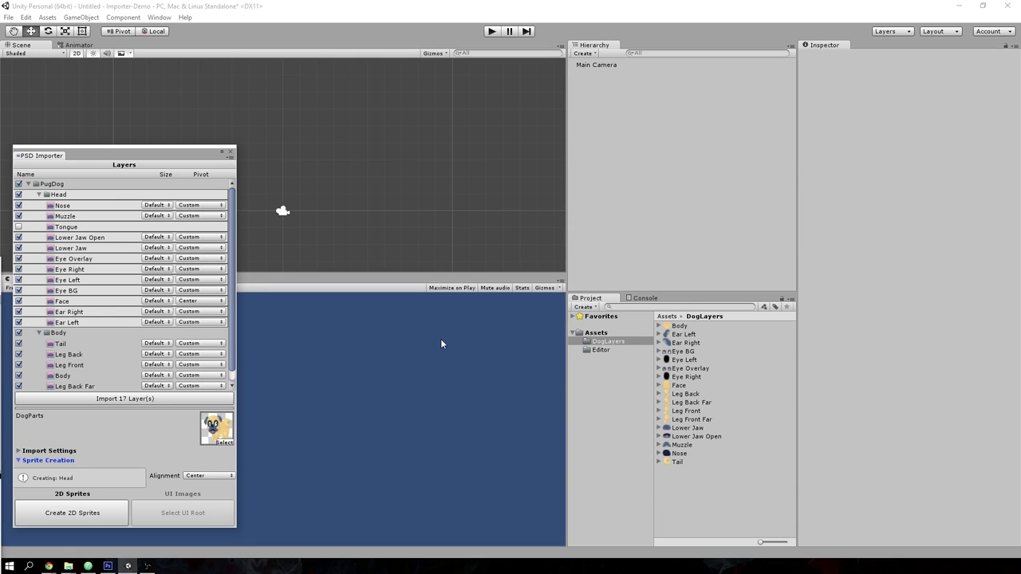
click(687, 410)
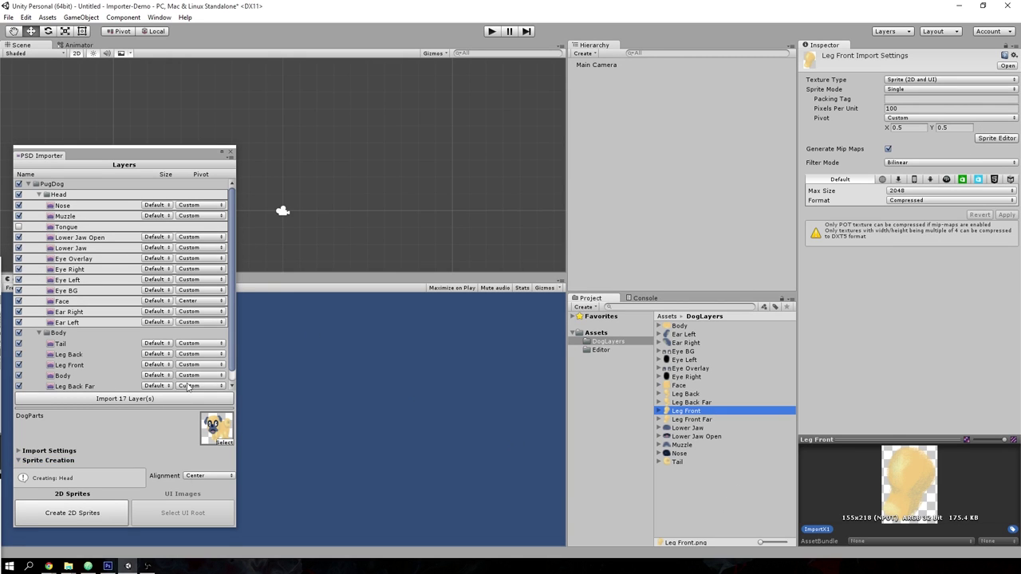
Step: In the Sprite Editor, raise Leg Front's pivot to about X 0.54, Y 0.67 and apply it
click(996, 139)
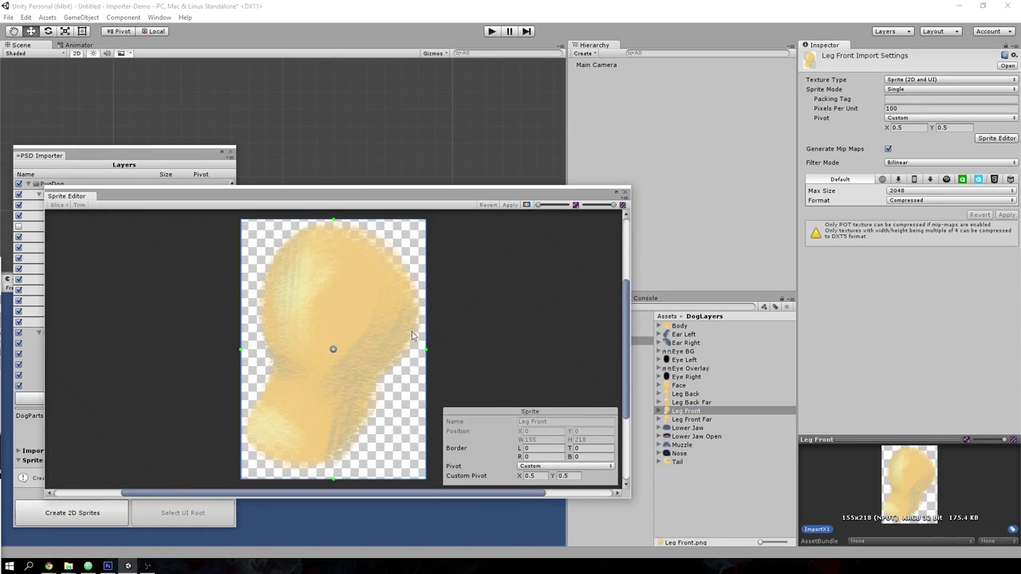
drag(336, 351, 341, 307)
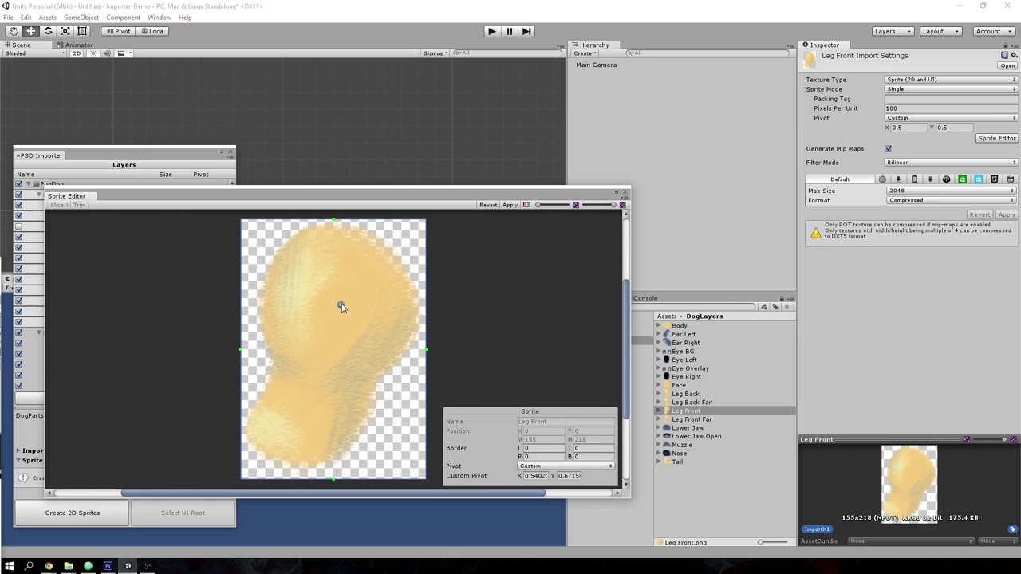
click(510, 205)
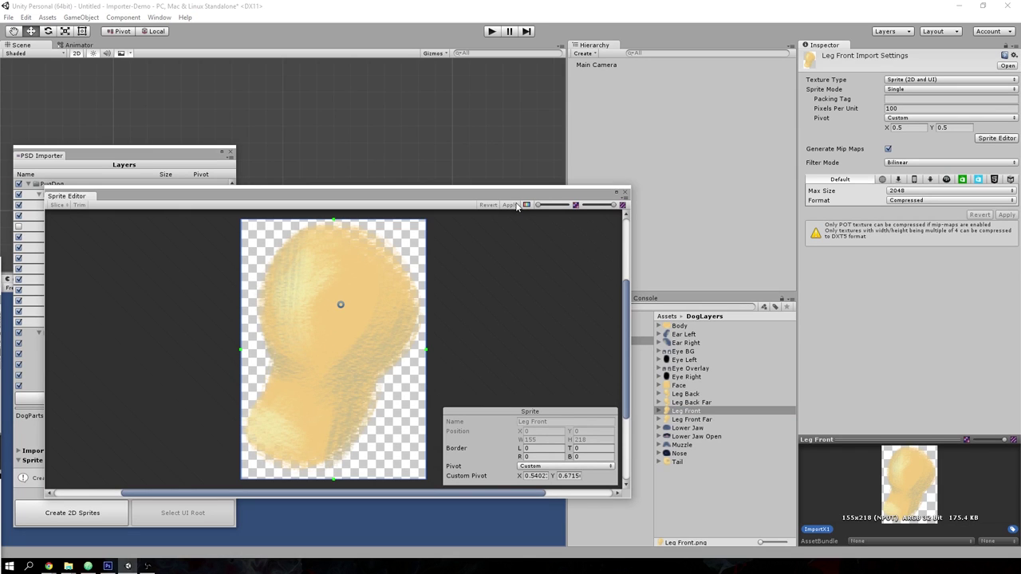
click(625, 192)
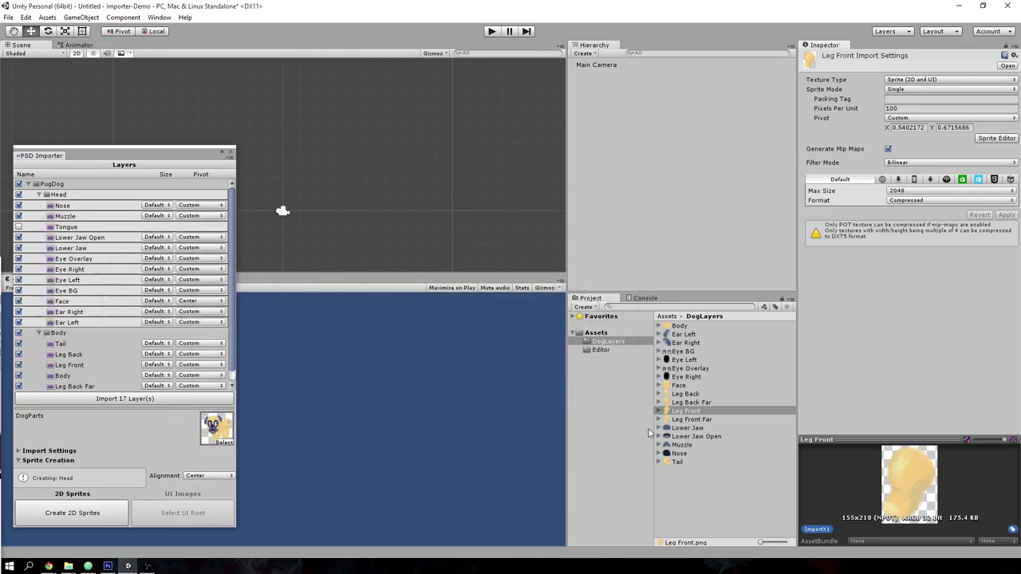
click(718, 496)
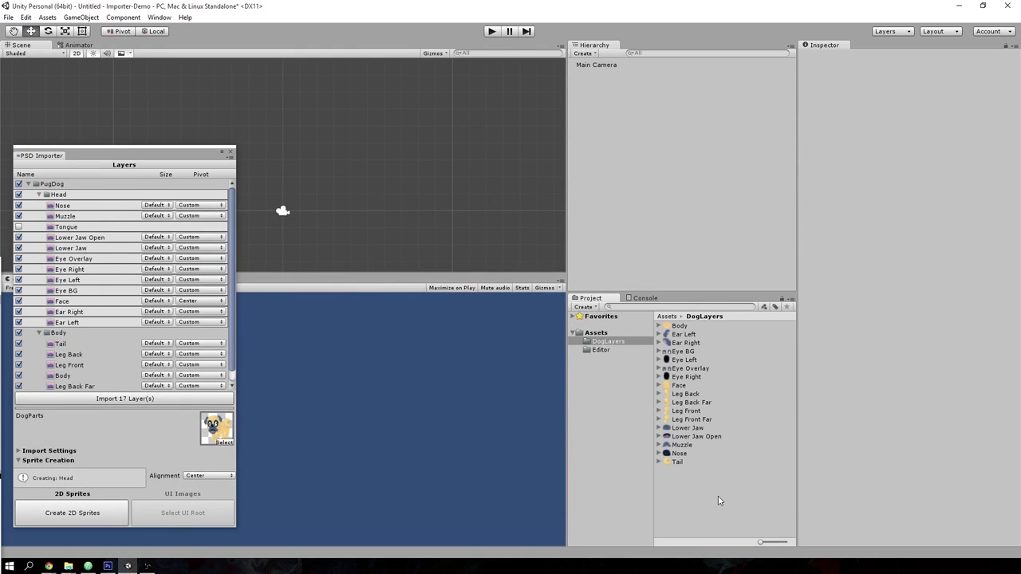
Step: Switch sprite creation from the Head group to the whole PugDog group, aligned Bottom Center
click(84, 277)
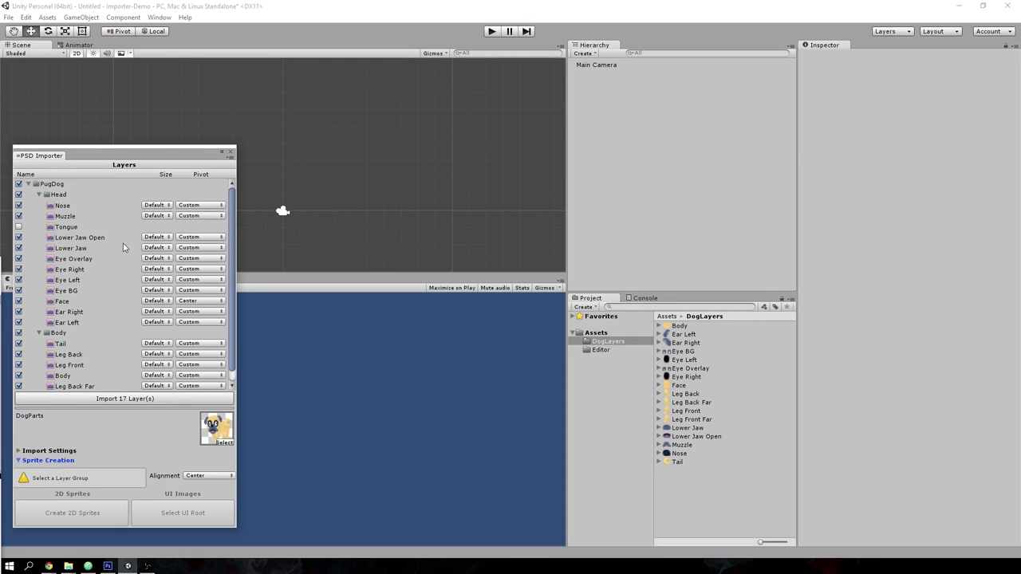
click(82, 188)
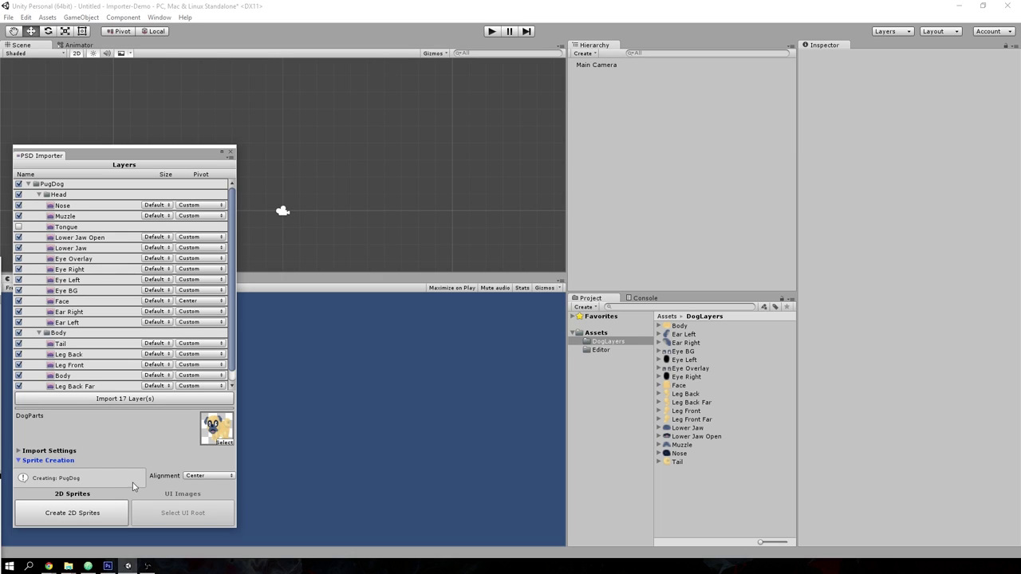
click(209, 476)
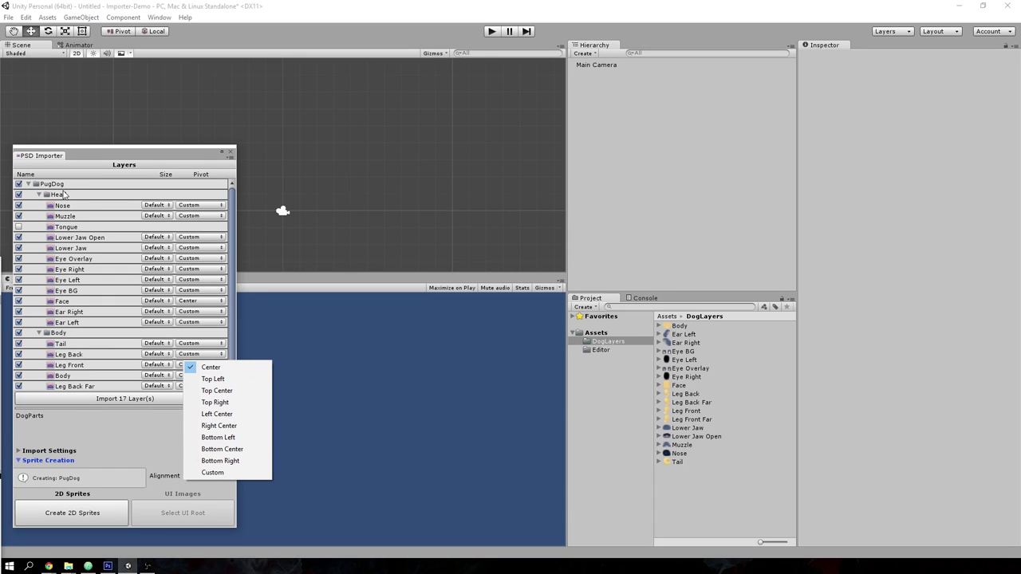
click(236, 451)
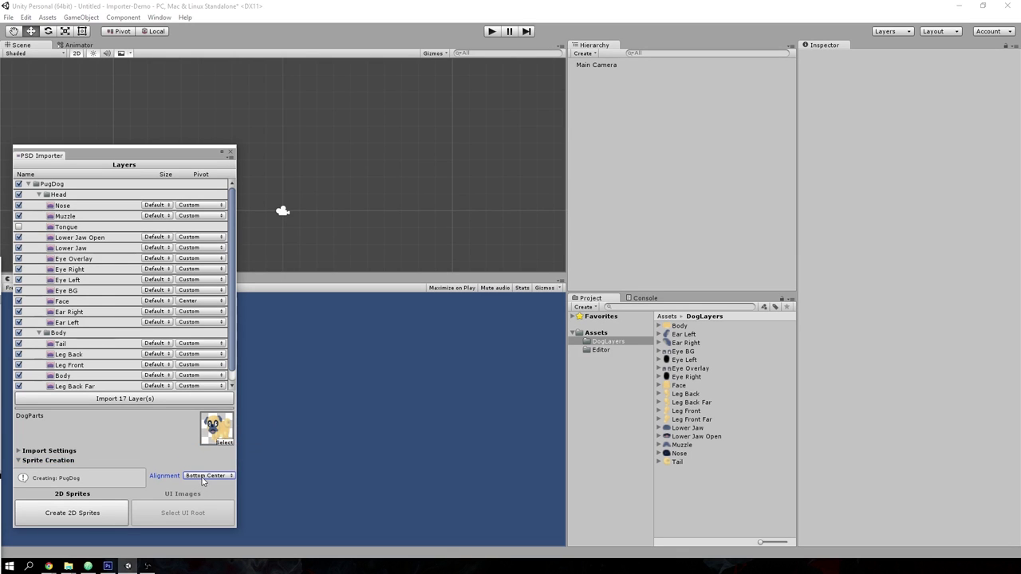
click(205, 476)
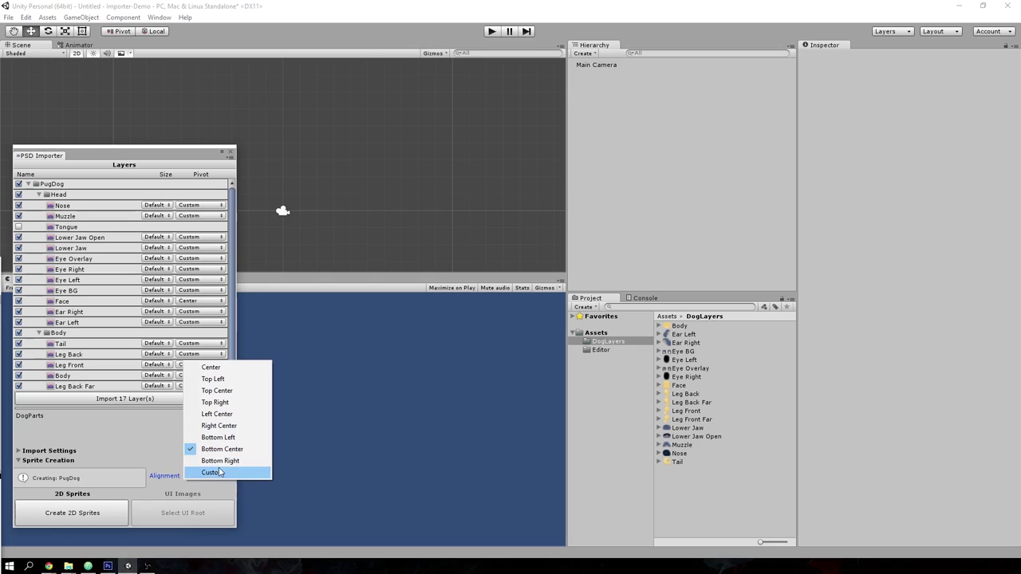
click(142, 458)
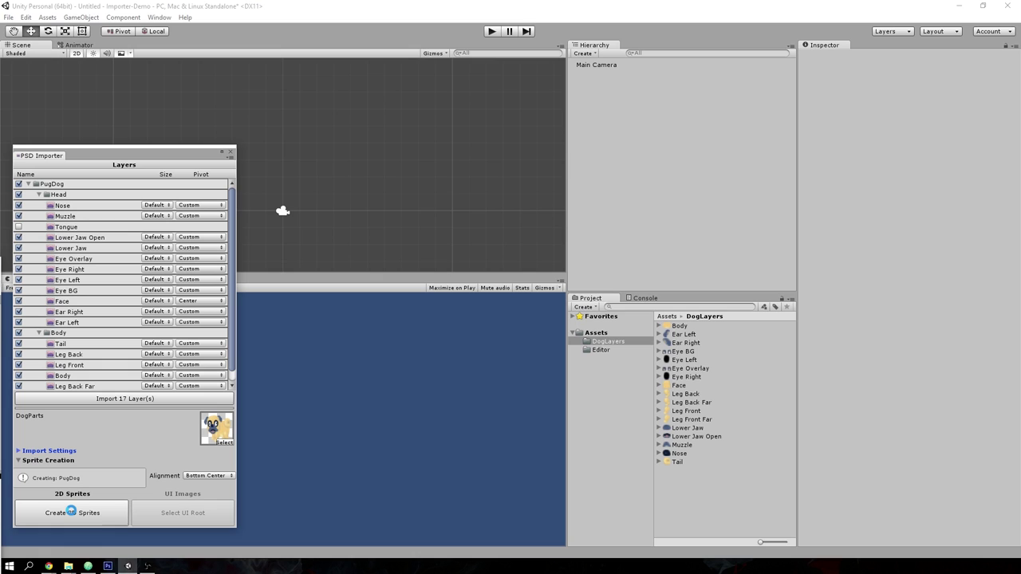
Step: Create the PugDog as 2D sprites in the scene and move it right to X 3.28
click(72, 513)
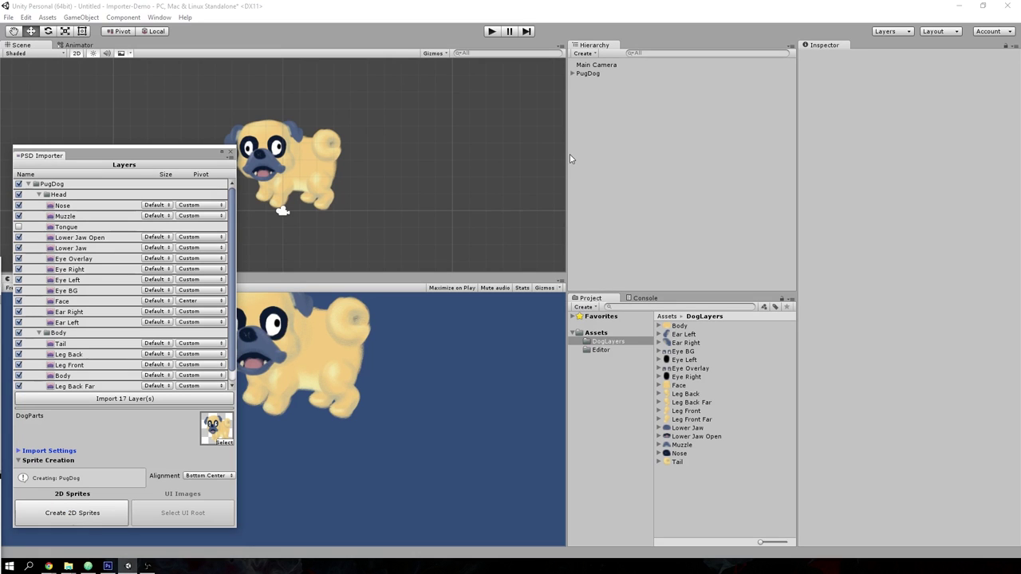
click(606, 74)
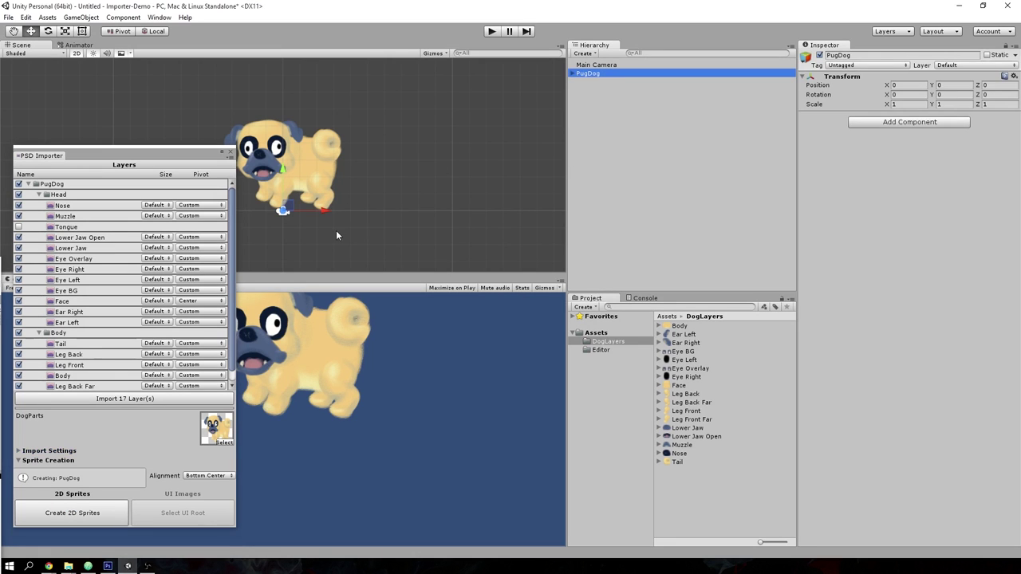
drag(320, 209, 378, 213)
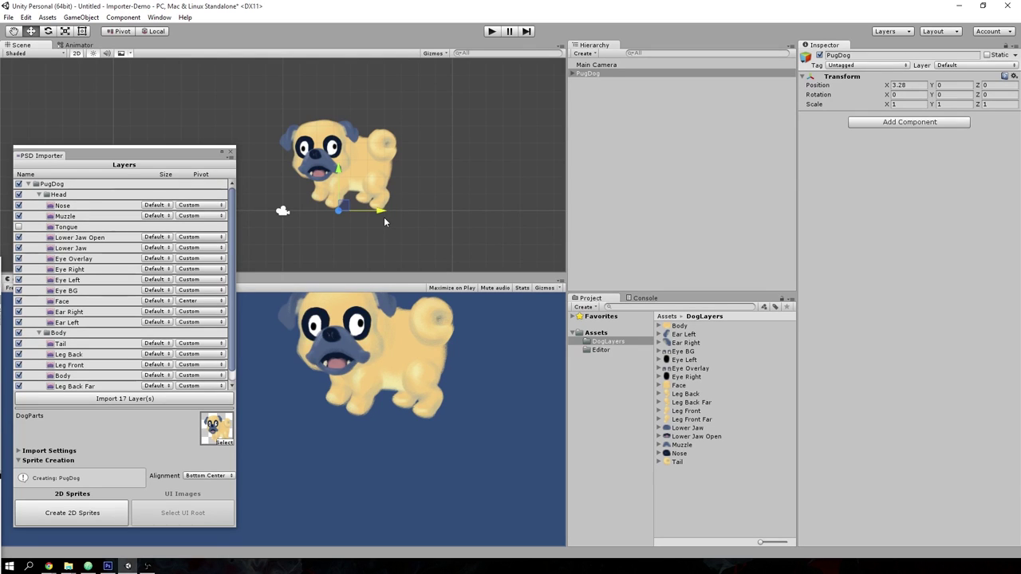
Step: Rotate the PugDog's Leg Front part under Body around its pivot
click(570, 74)
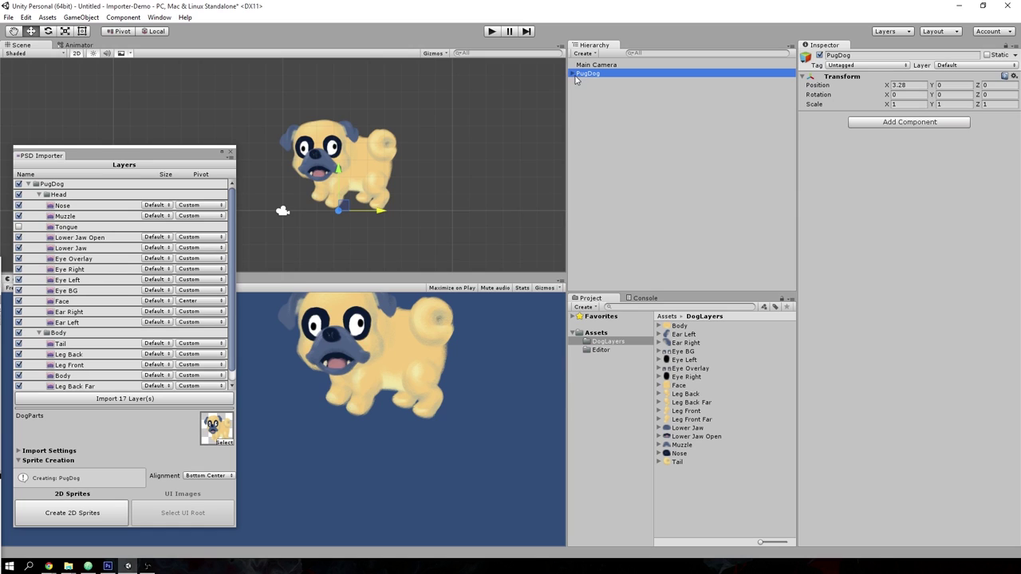
click(573, 73)
click(581, 91)
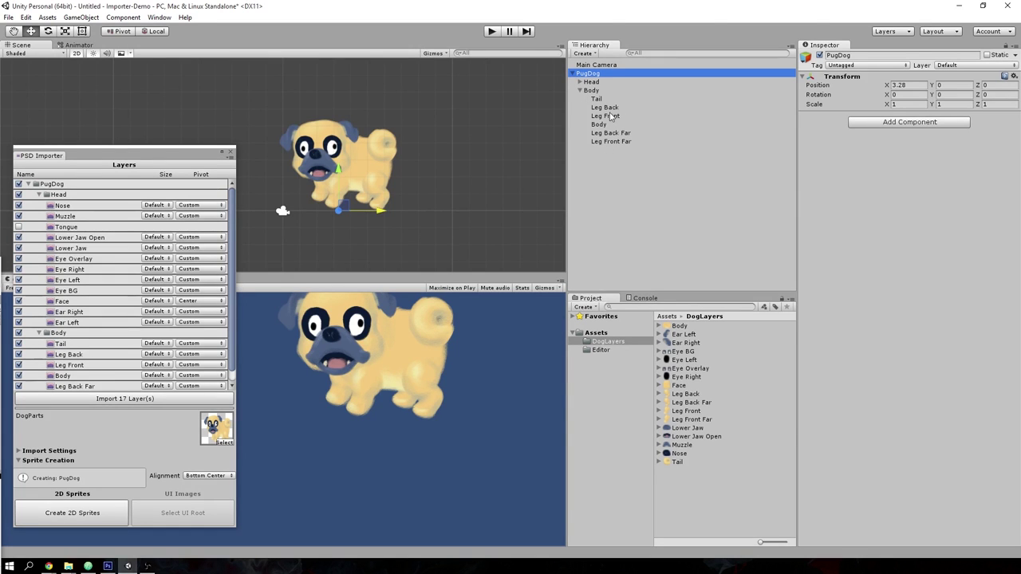
click(604, 117)
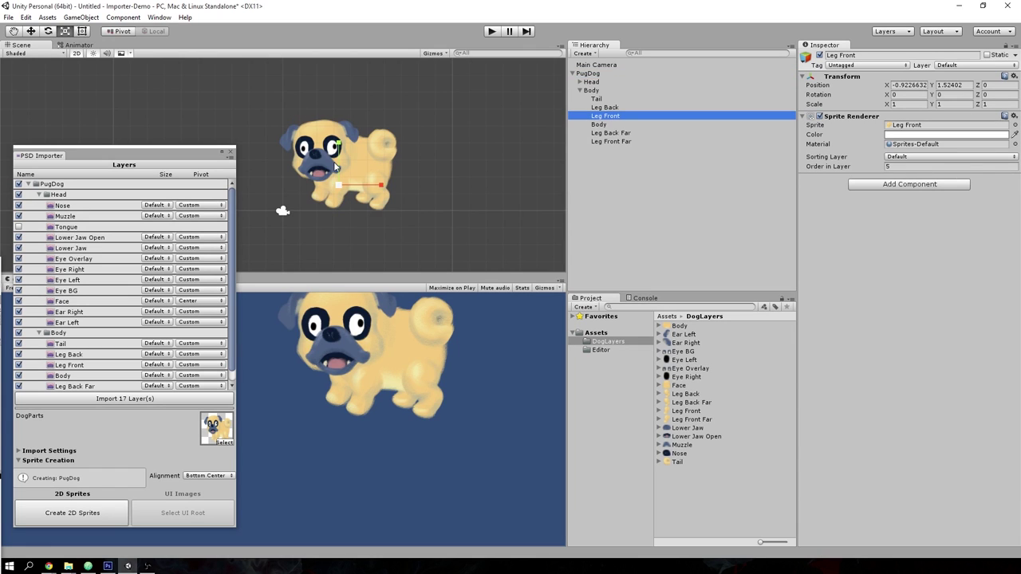
key(e)
drag(363, 219, 373, 240)
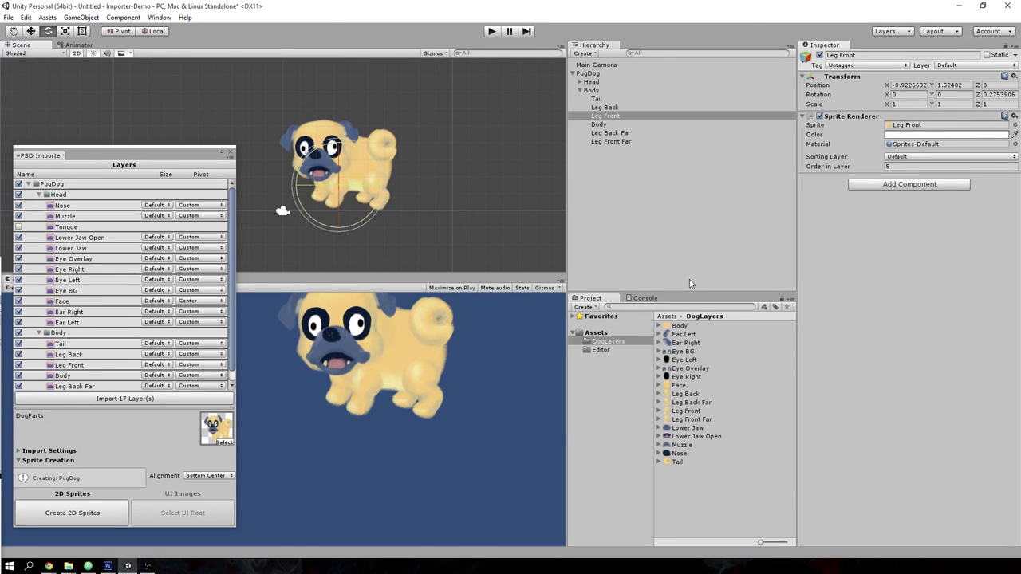
Step: Collapse the PugDog hierarchy back to its top level and clear the selection
click(620, 150)
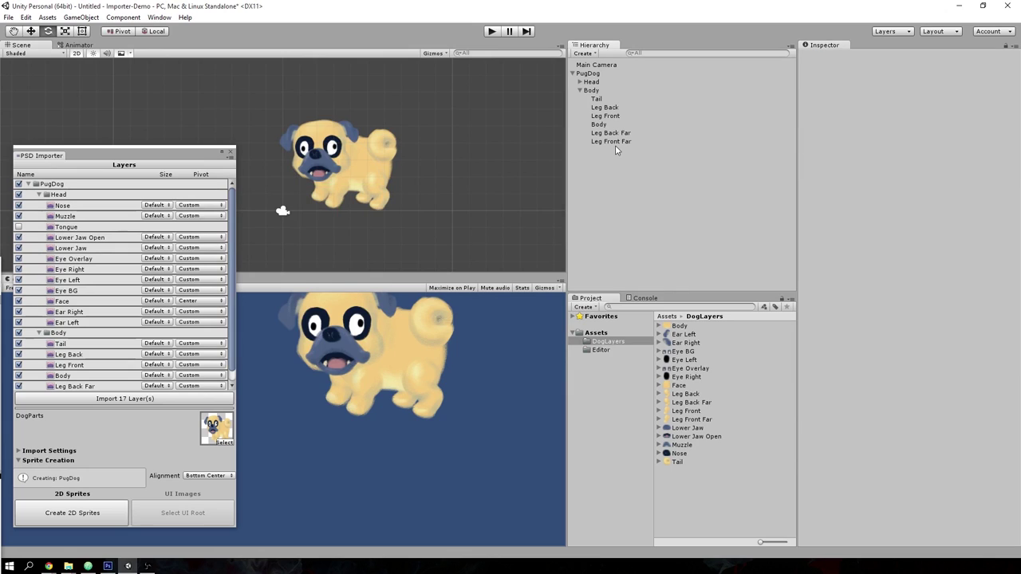
click(586, 91)
click(582, 91)
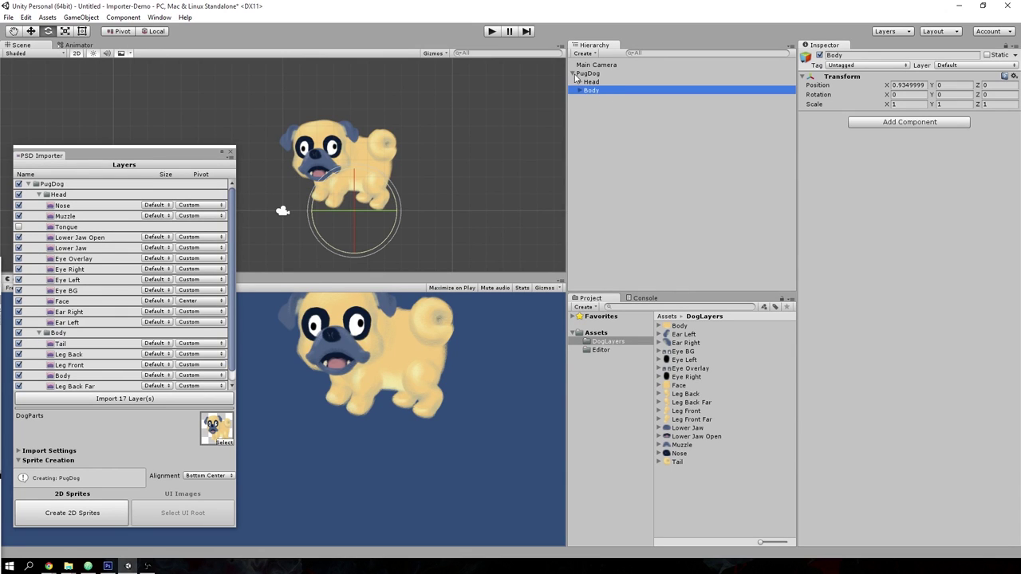
click(576, 67)
click(572, 73)
click(593, 105)
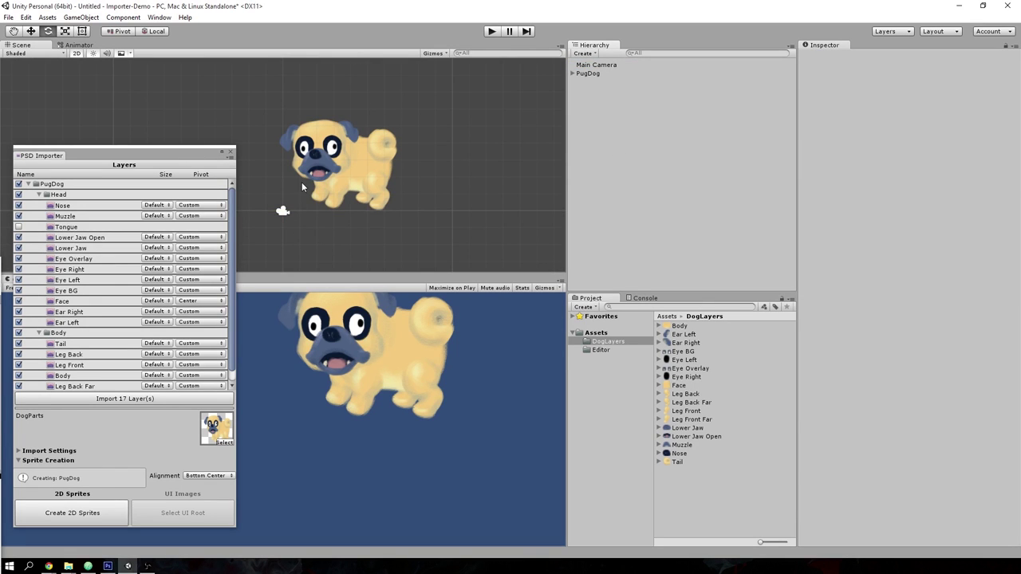
Step: Add a UI Panel with its Canvas and frame it in the Scene view
click(594, 55)
mouse_move(650, 142)
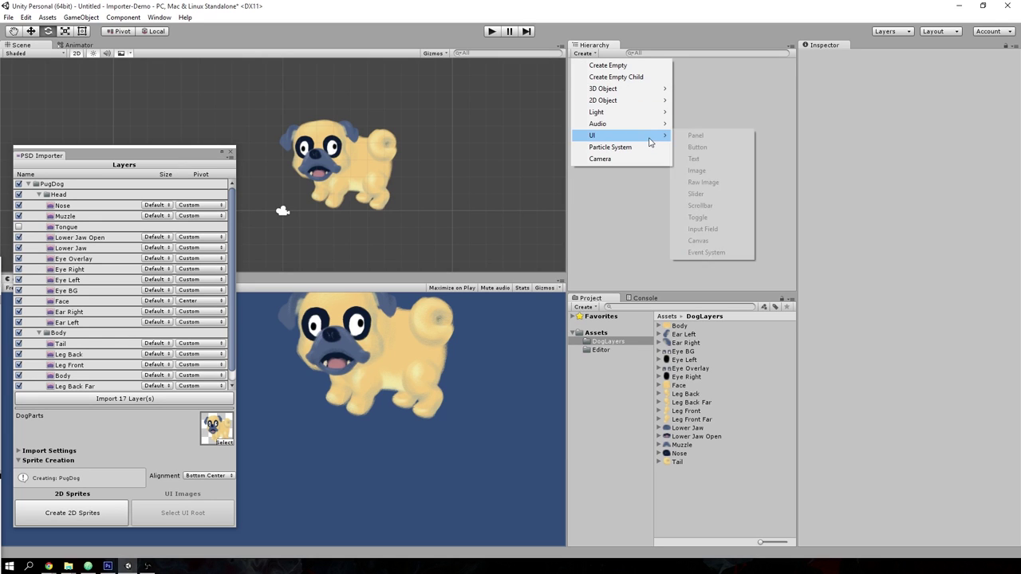
click(691, 141)
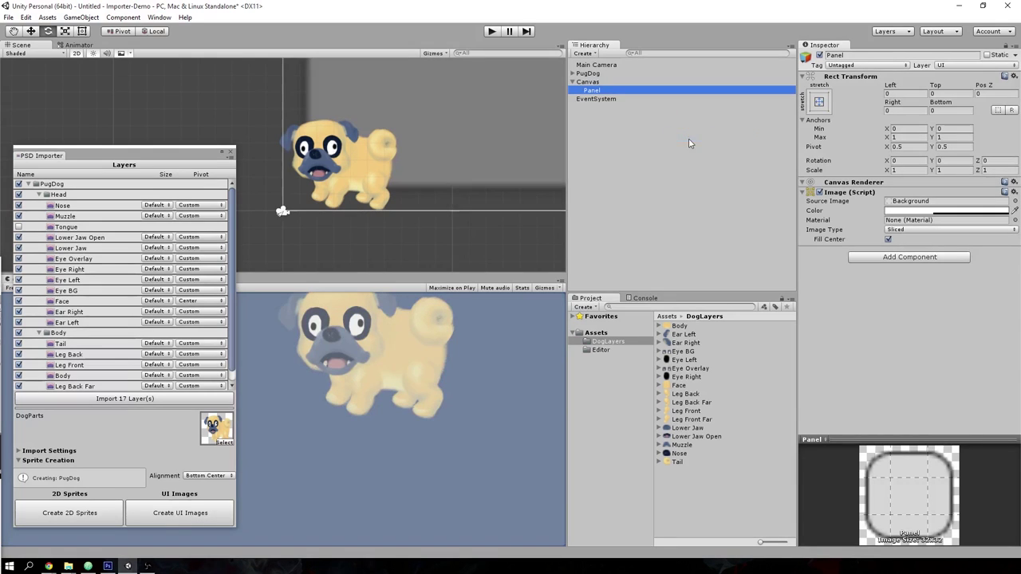
click(432, 108)
key(f)
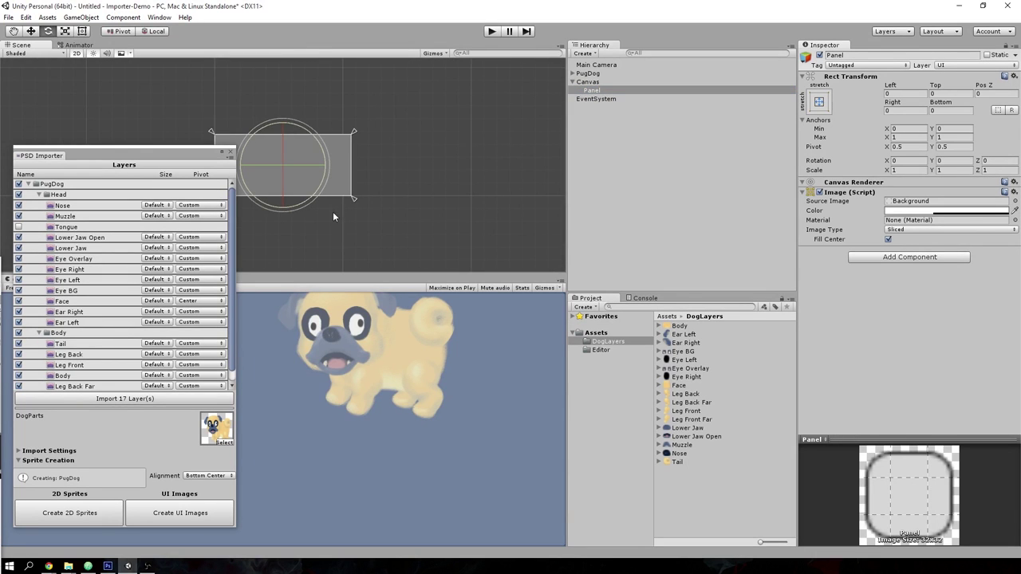
Step: Choose the Panel under the Canvas as UI parent and create the PSD layers as UI images
click(613, 163)
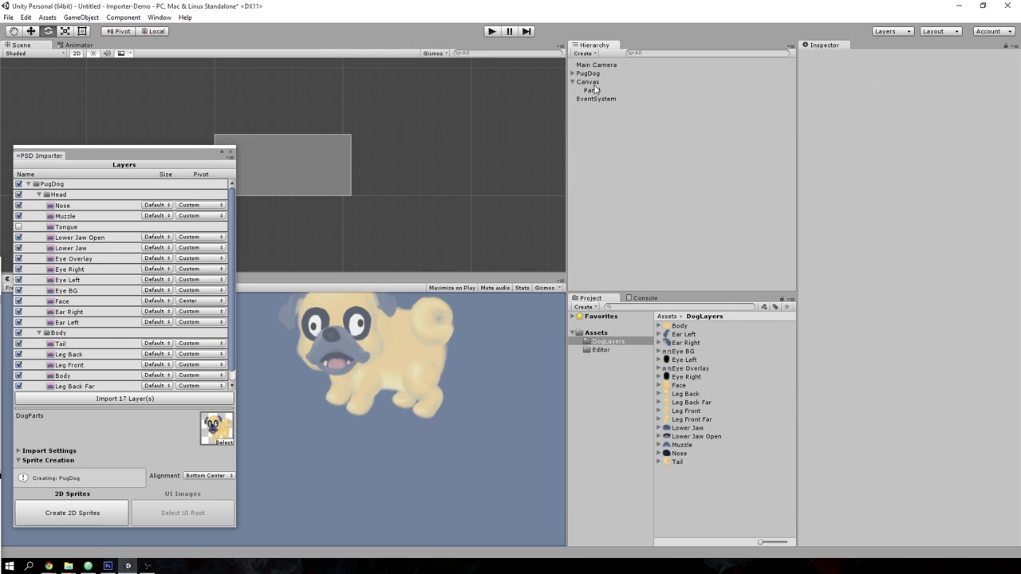
click(594, 90)
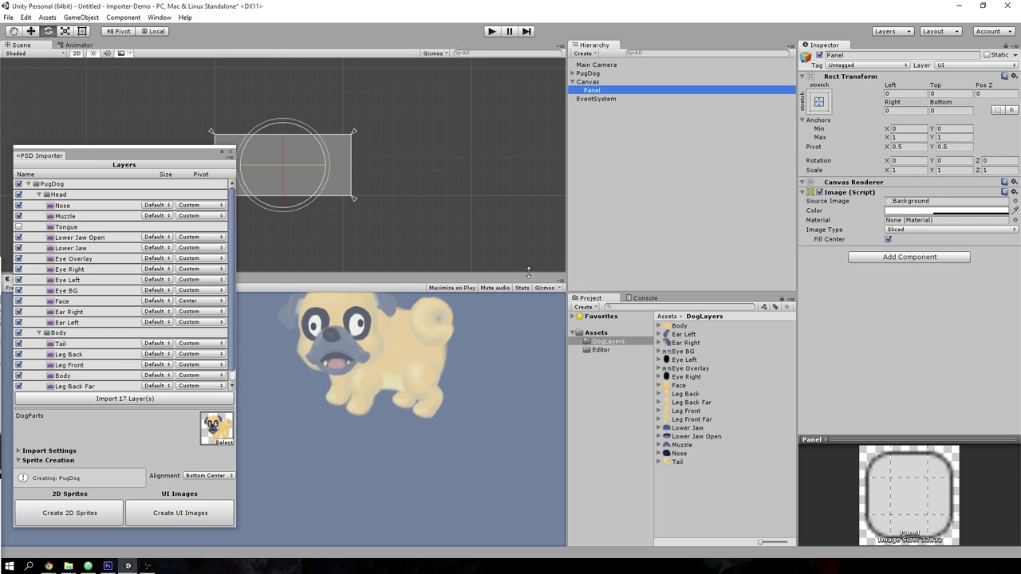
click(590, 73)
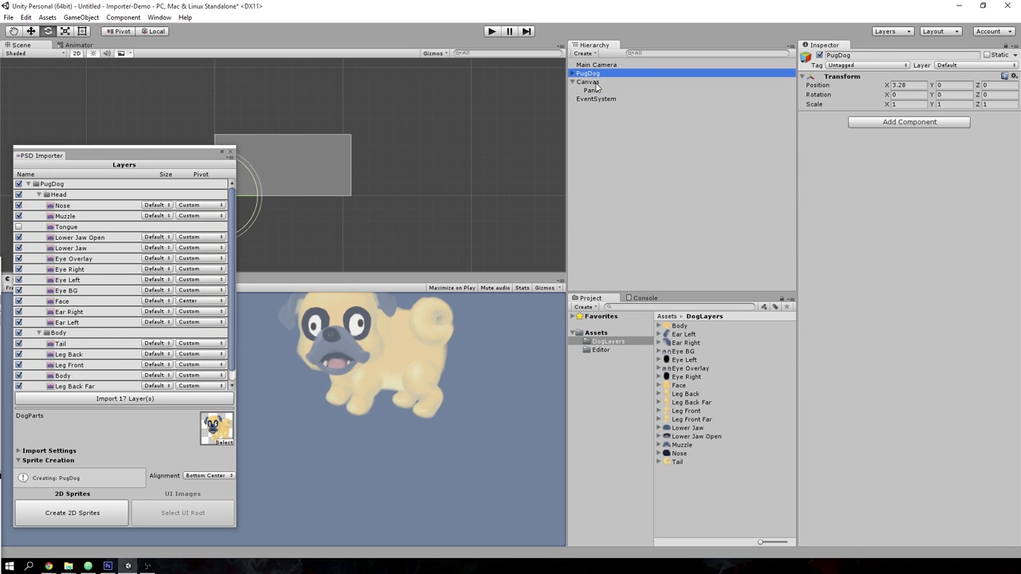
click(590, 82)
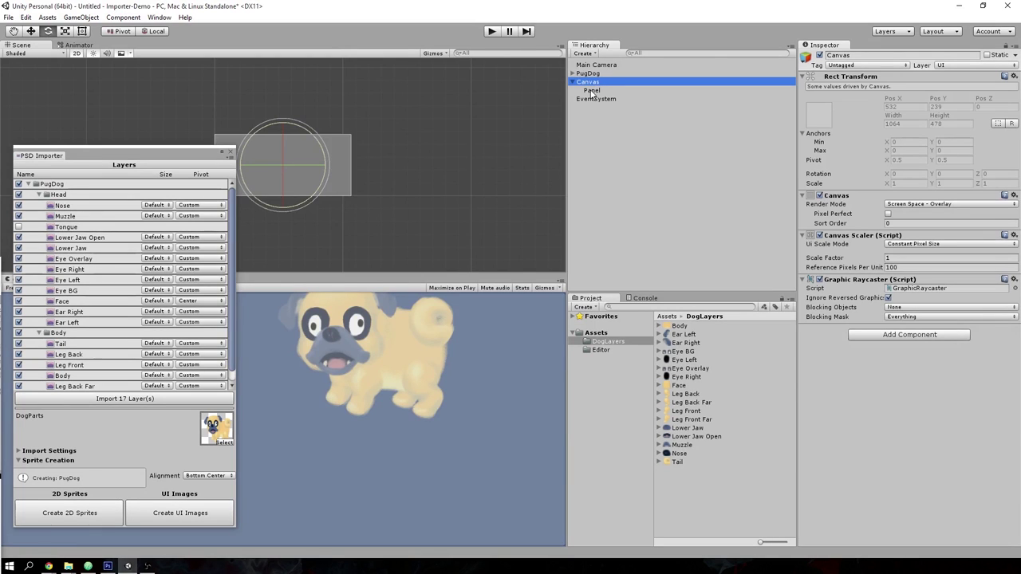
click(591, 91)
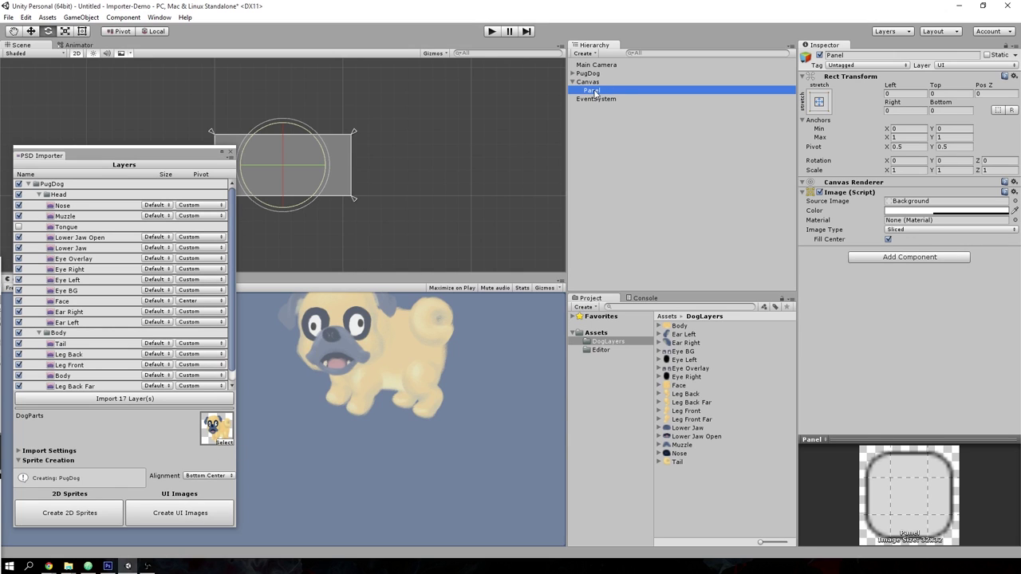
click(186, 517)
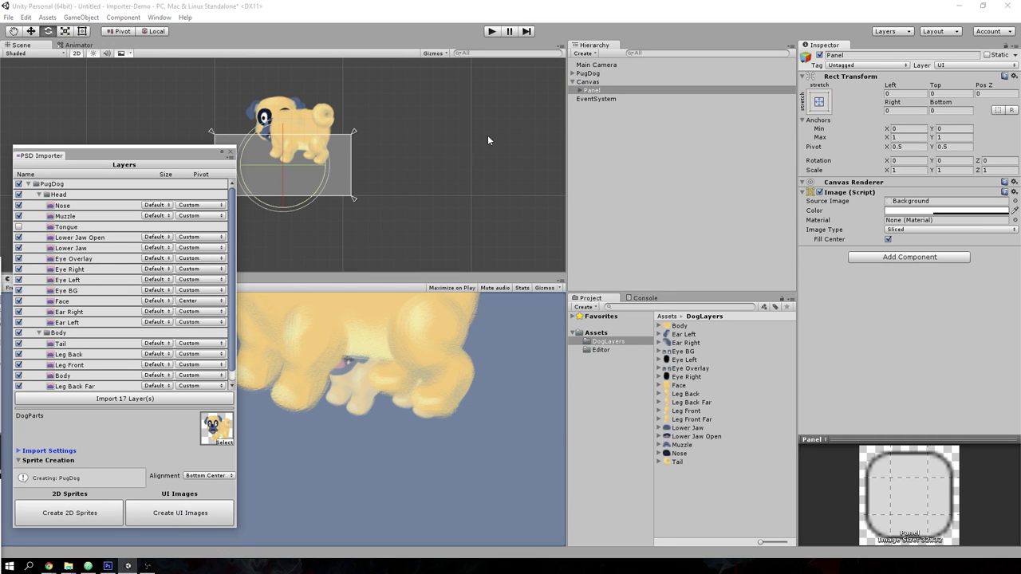
Step: Expand the Panel and select its new PugDog UI child, undoing an accidental Panel move
click(594, 90)
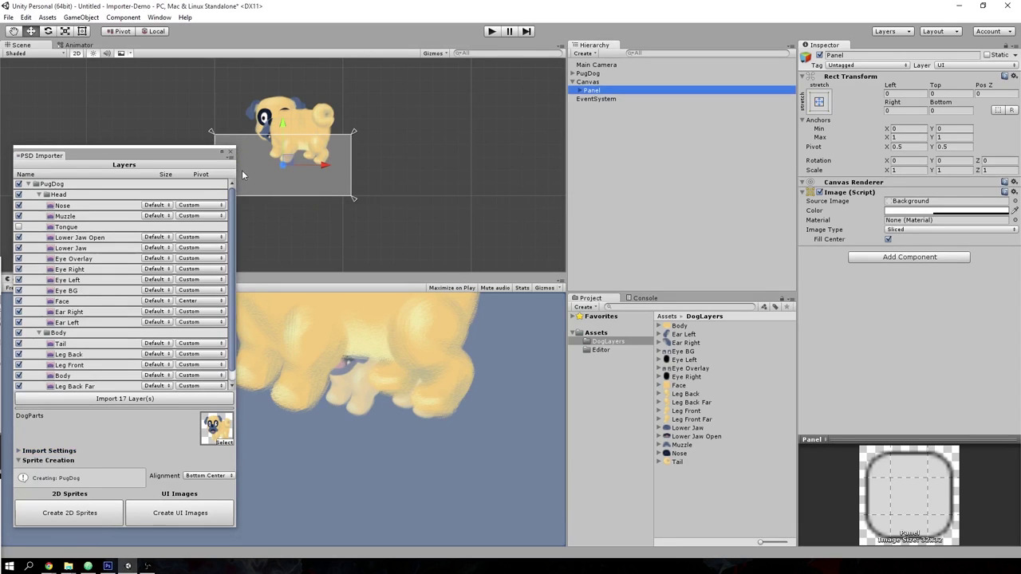
drag(293, 162, 301, 193)
key(ctrl+z)
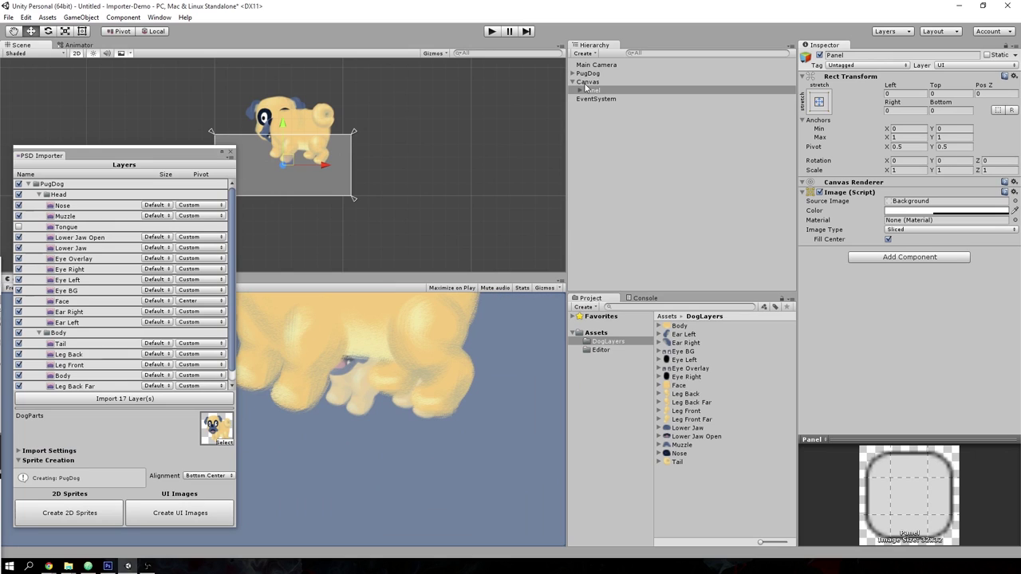
click(579, 91)
click(600, 99)
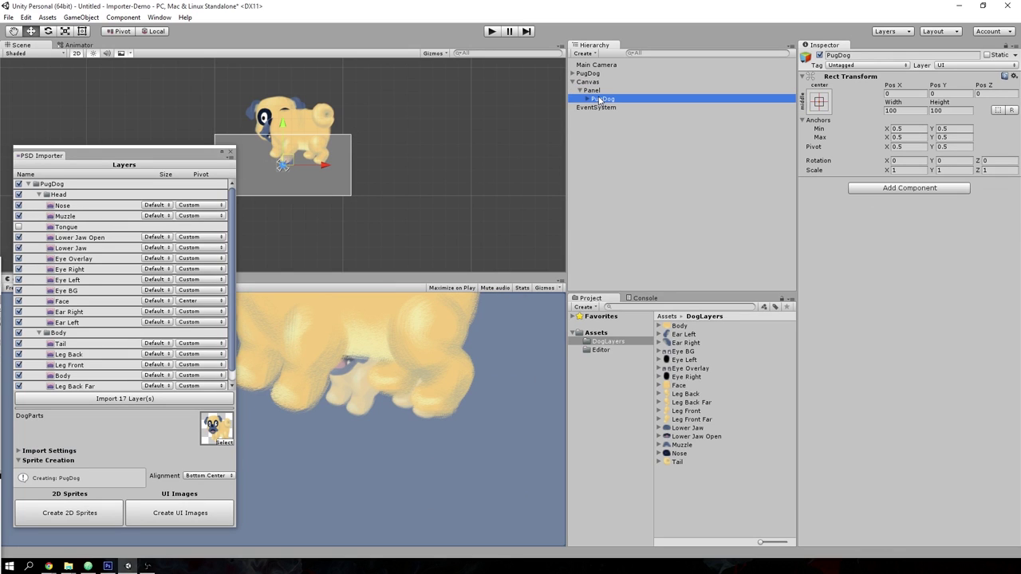
click(291, 160)
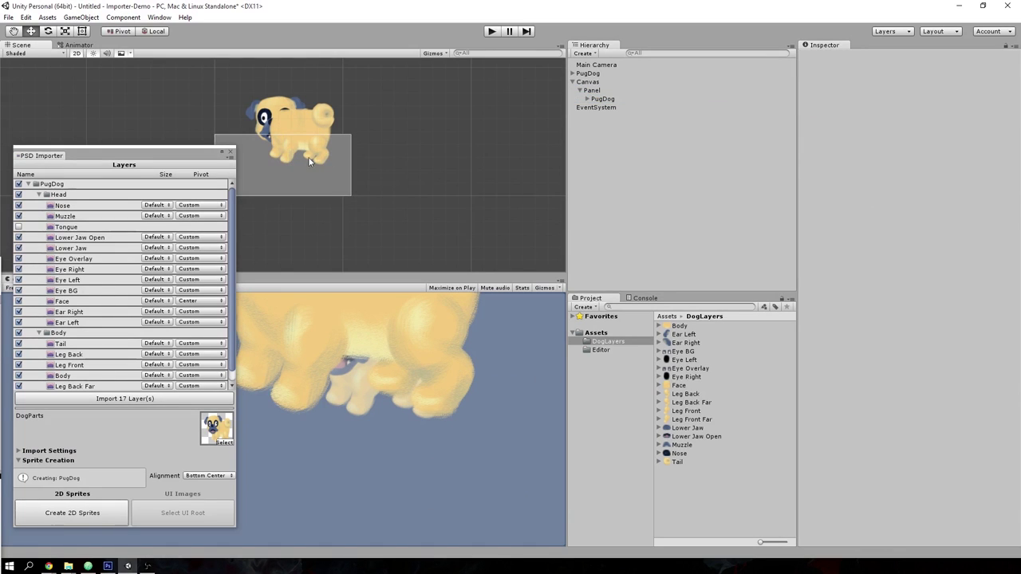
click(610, 99)
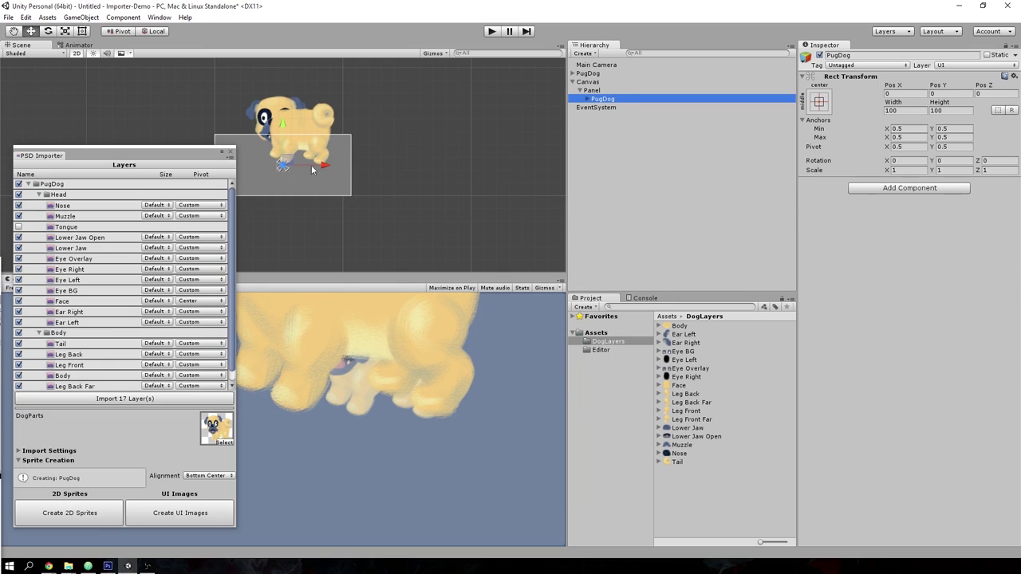
Step: Lower the UI pug in the canvas and drag Body above Head in the Hierarchy
drag(296, 160, 296, 203)
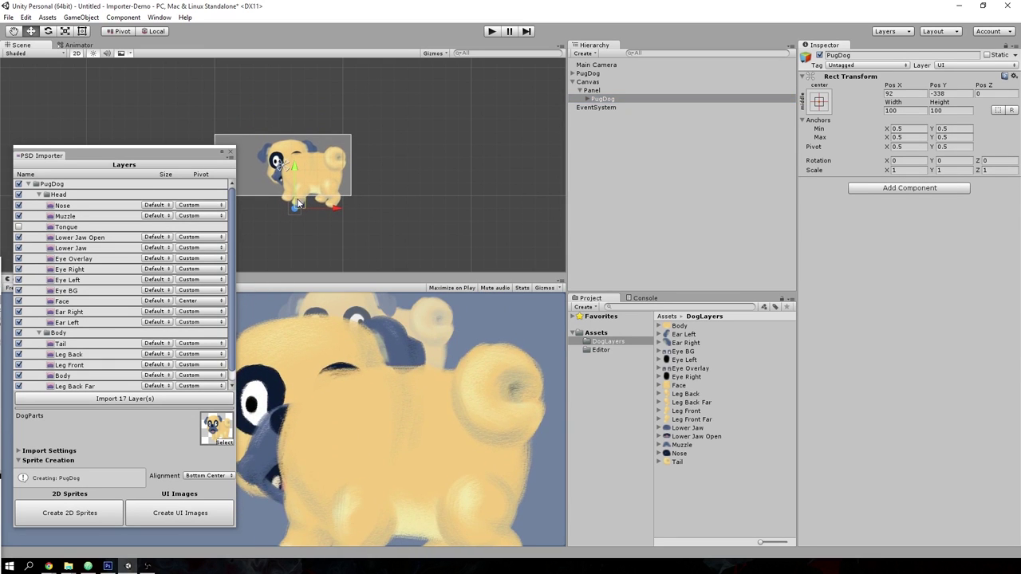
click(588, 99)
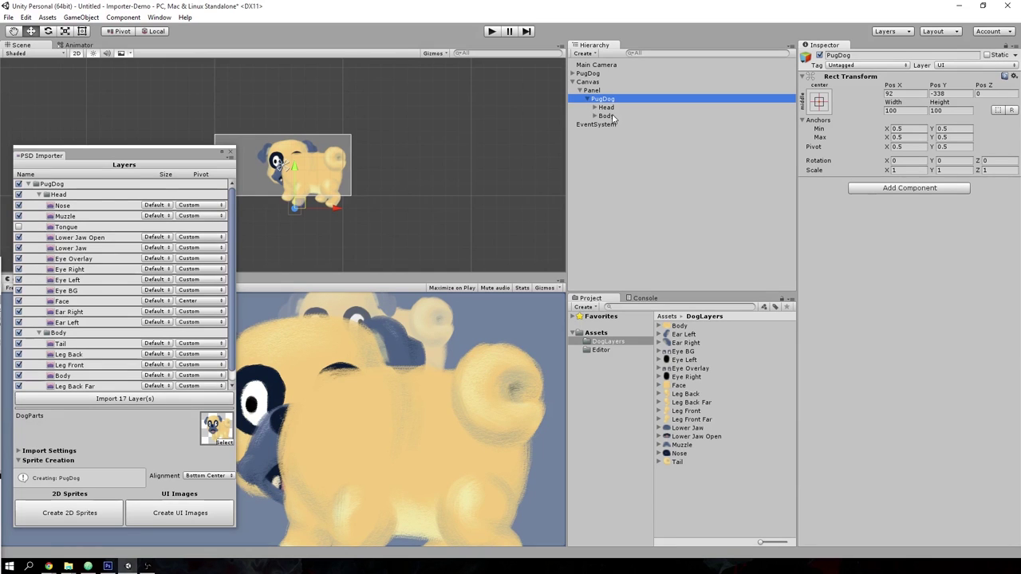
click(612, 117)
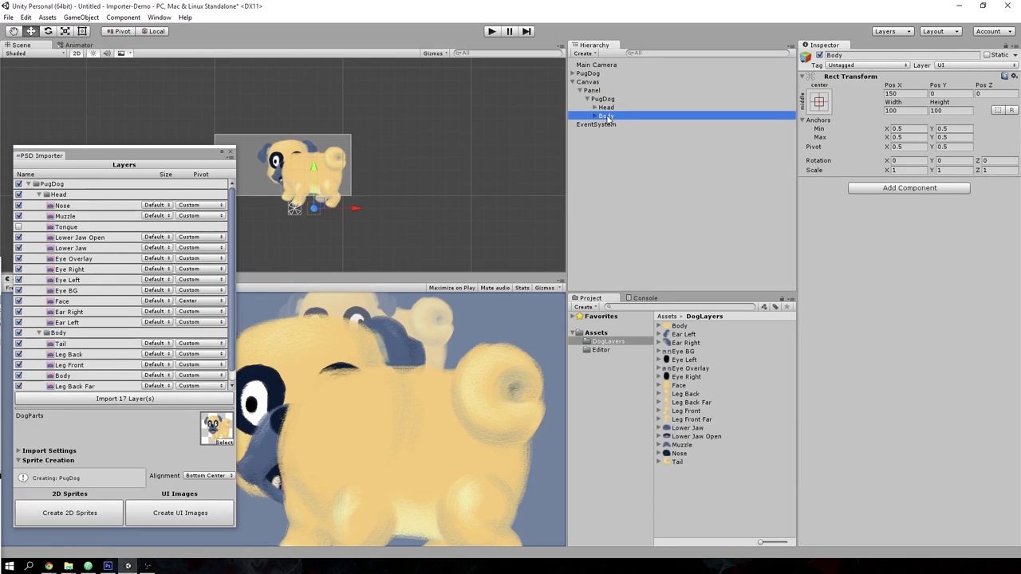
drag(610, 118, 589, 107)
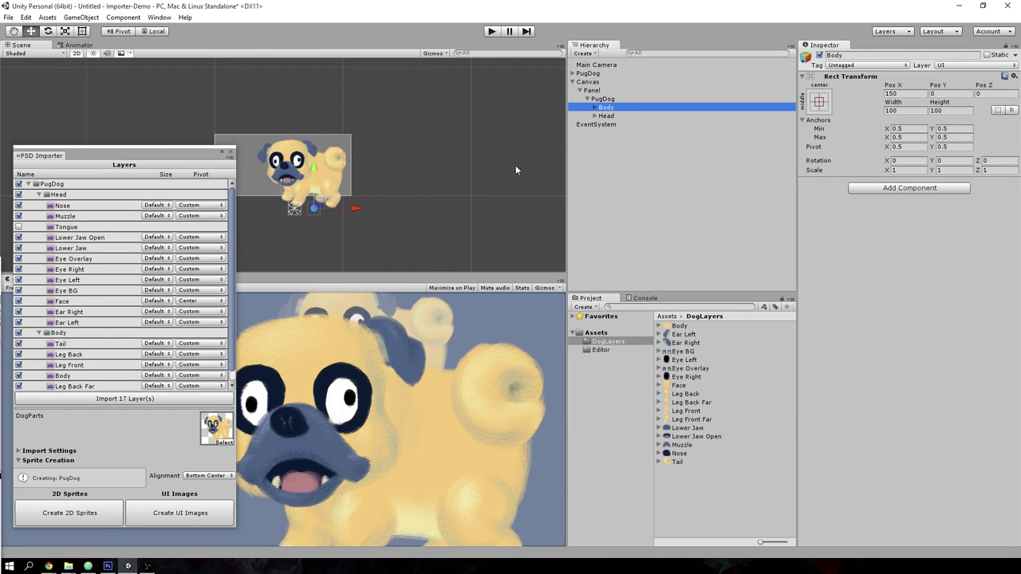
Step: Nudge the UI PugDog to Pos X 130, Pos Y -317
click(602, 98)
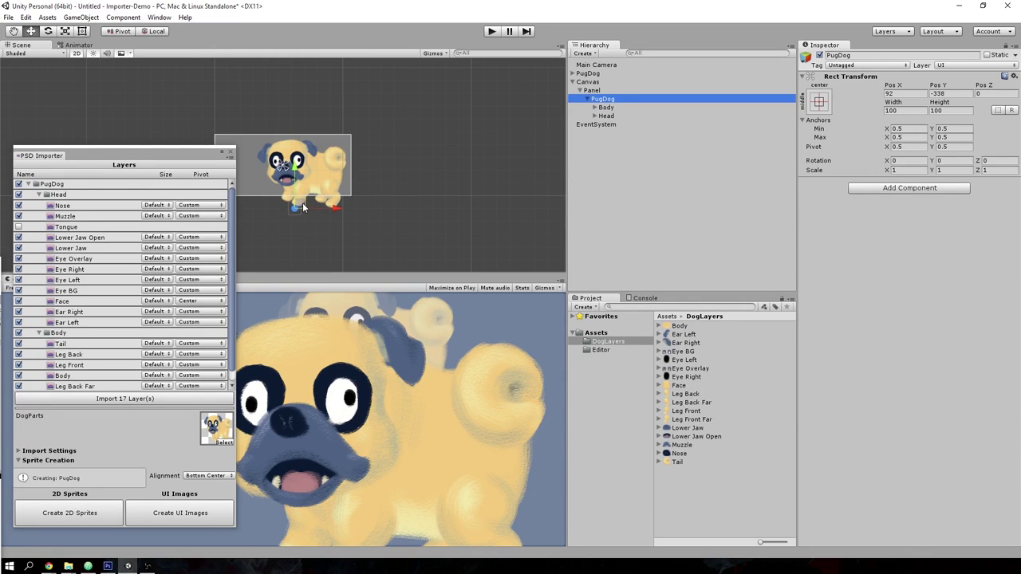
mouse_move(303, 208)
mouse_down()
mouse_move(320, 177)
mouse_move(311, 205)
mouse_up()
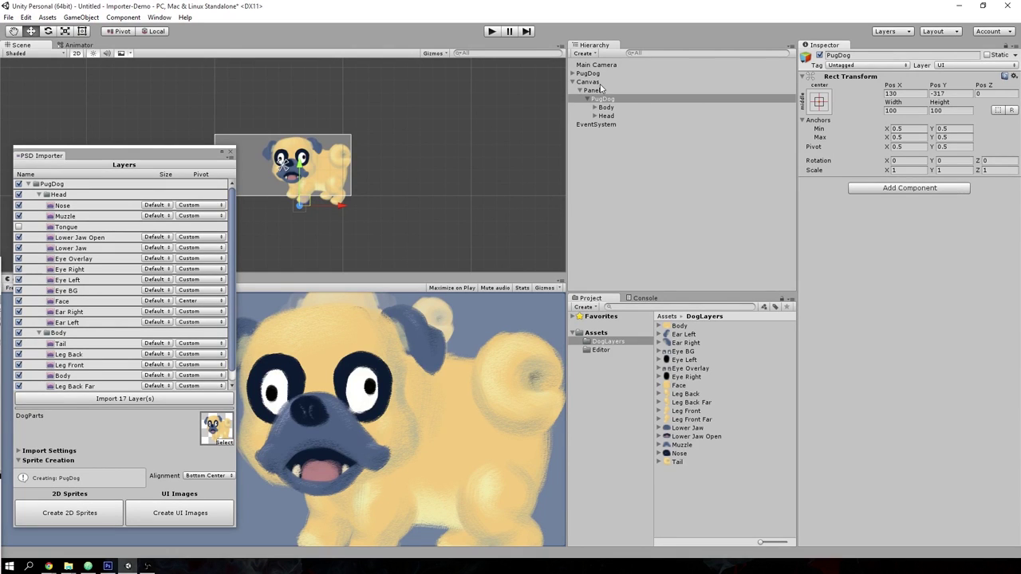
click(590, 83)
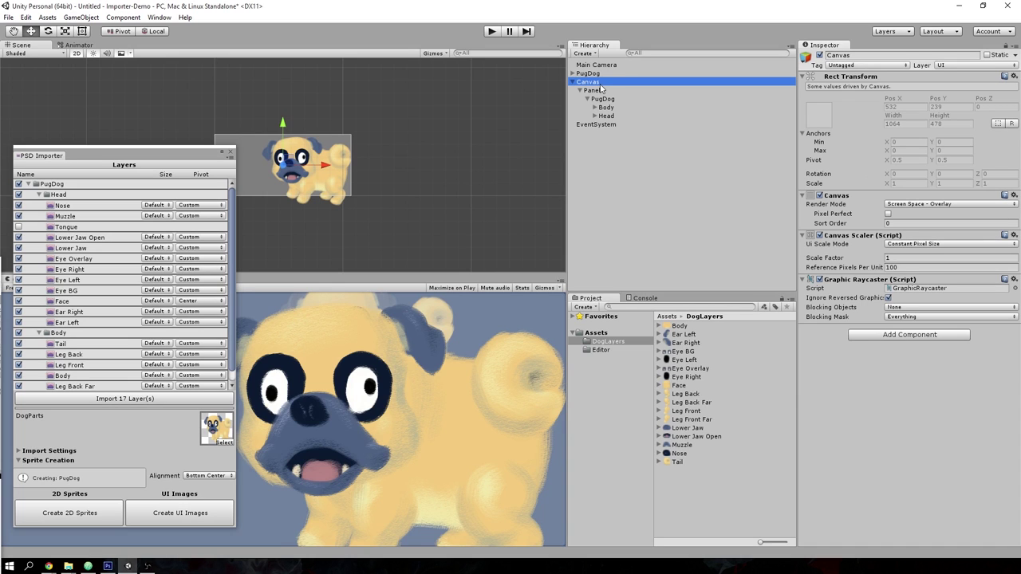
Step: Delete the Canvas with its UI pug and frame the PugDog sprite in the scene
key(Delete)
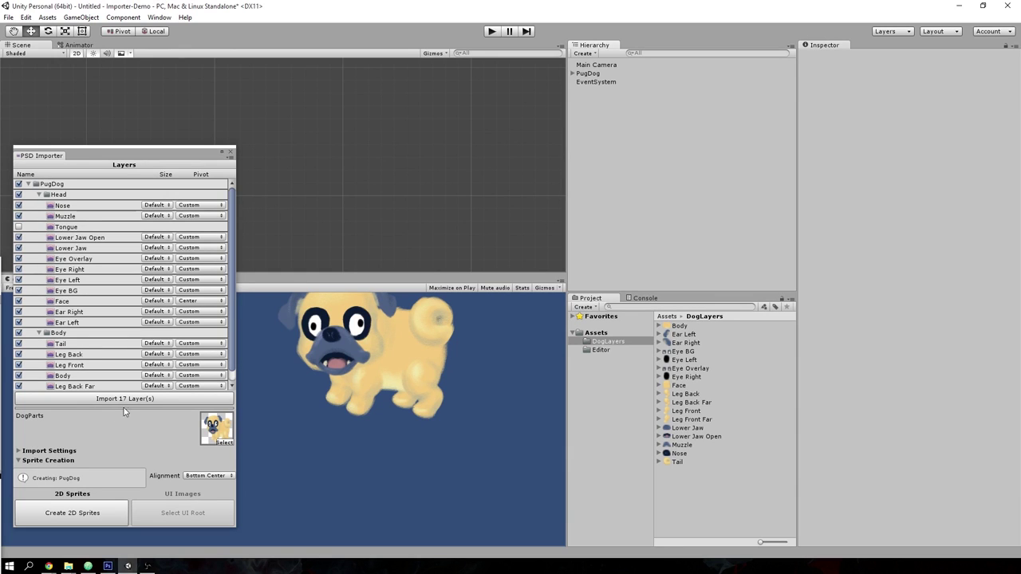
click(19, 451)
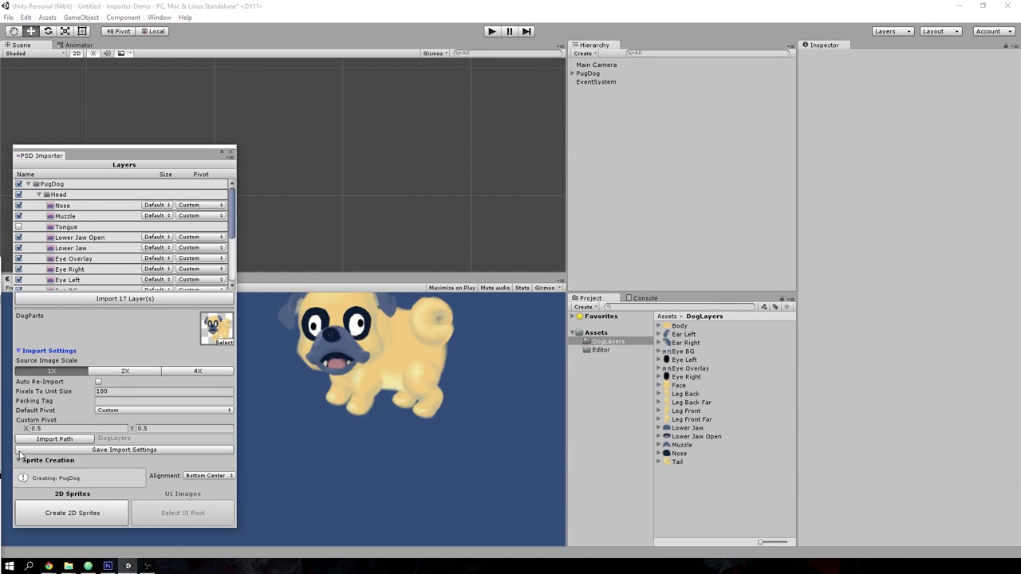
drag(137, 157, 730, 175)
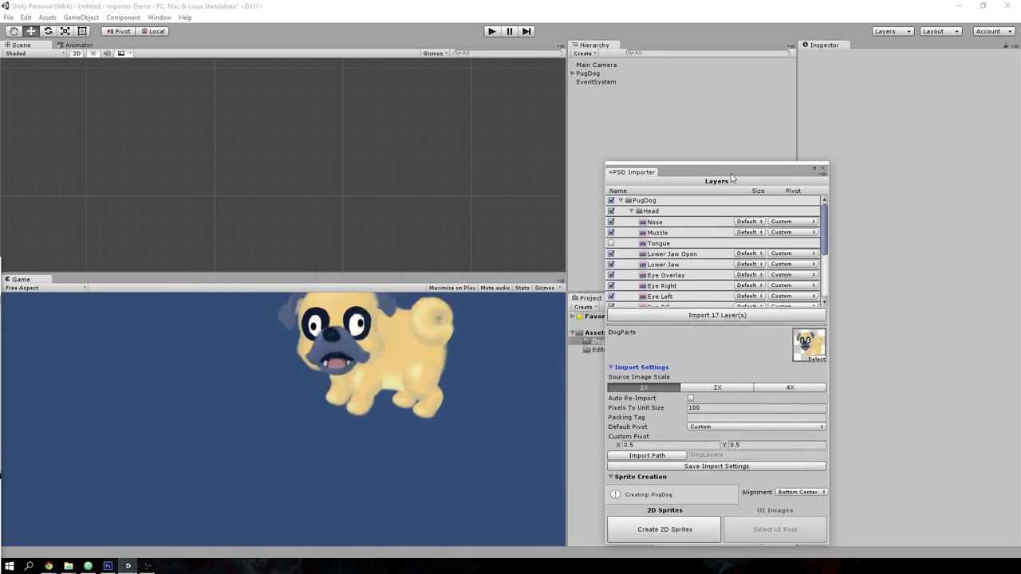
click(603, 73)
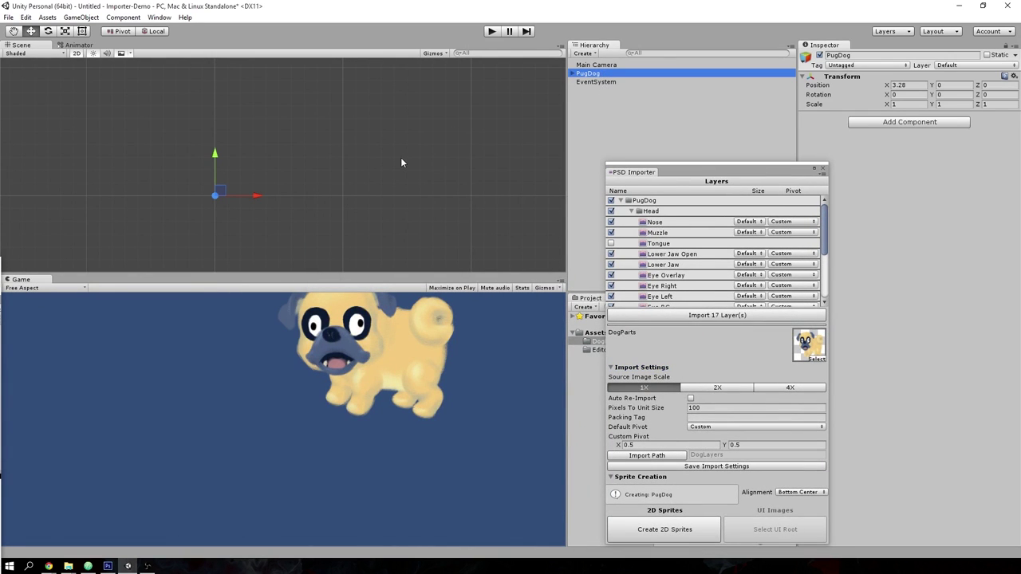
key(f)
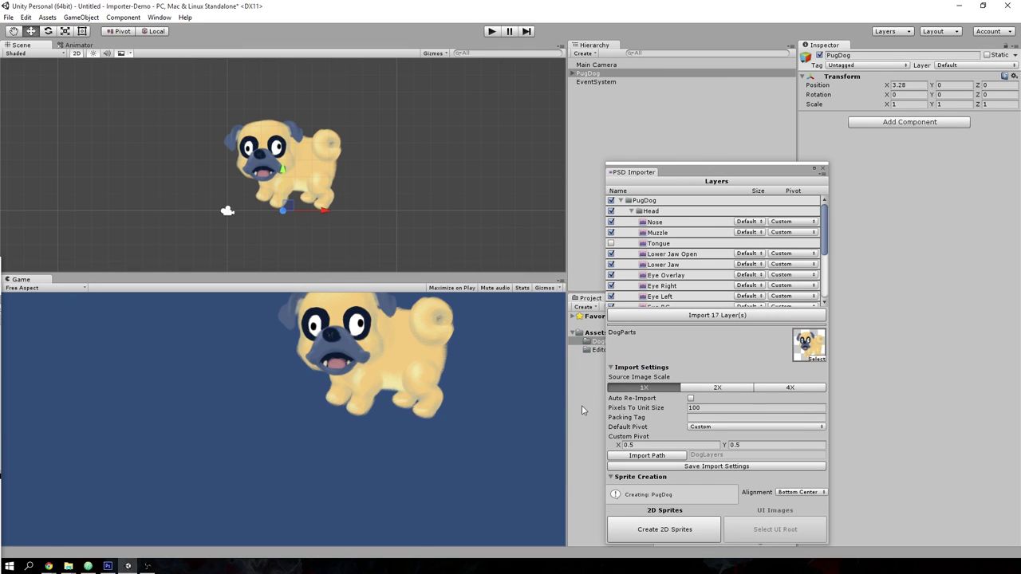
Step: Enable Auto Re-Import, save the import settings and close the PSD Importer
click(630, 479)
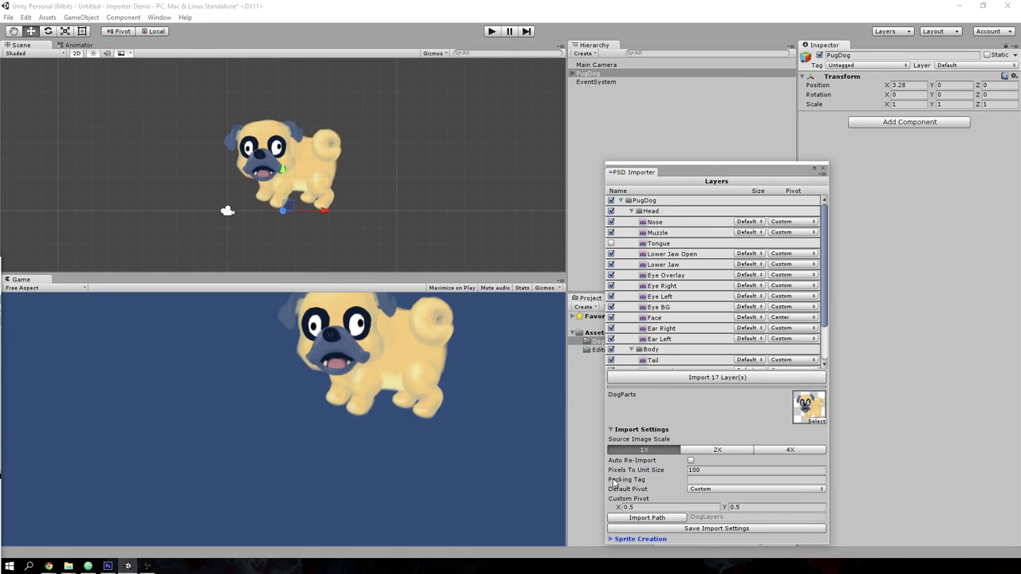
click(690, 461)
click(684, 530)
click(823, 172)
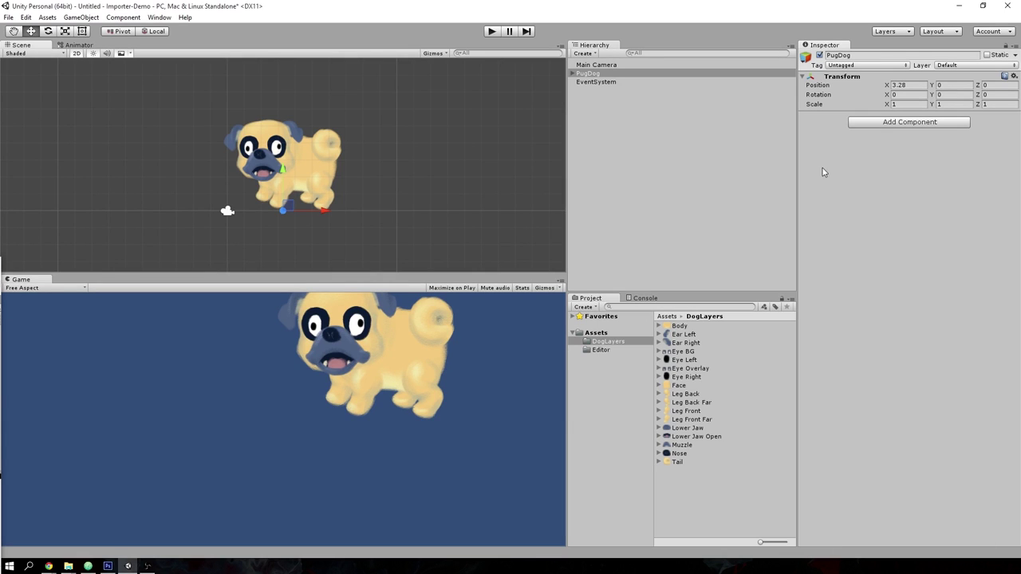
click(662, 194)
key(alt+Tab)
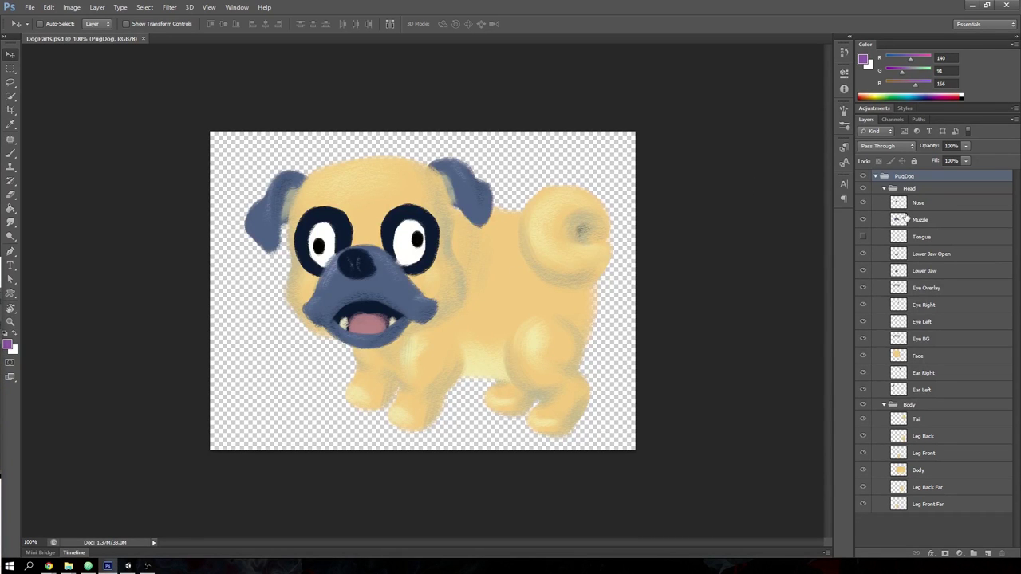
Step: Paint a black two-sided moustache across the Muzzle layer with the Brush tool
click(925, 220)
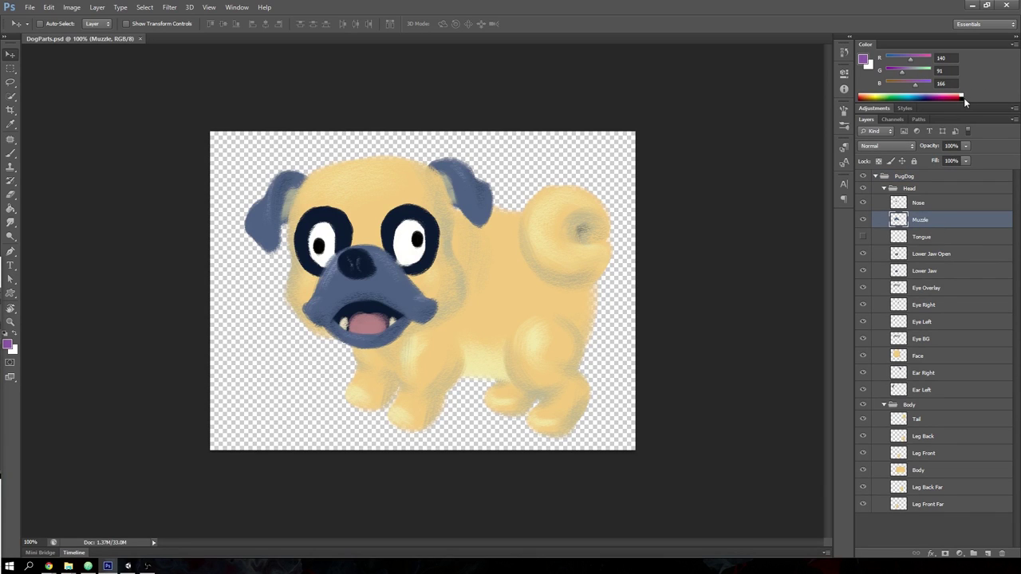
key(d)
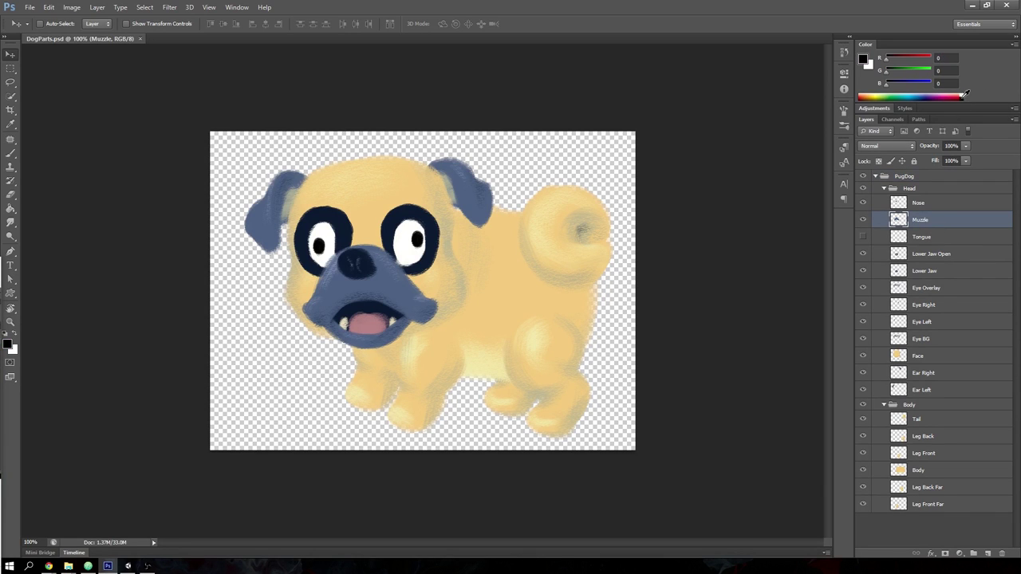
click(11, 152)
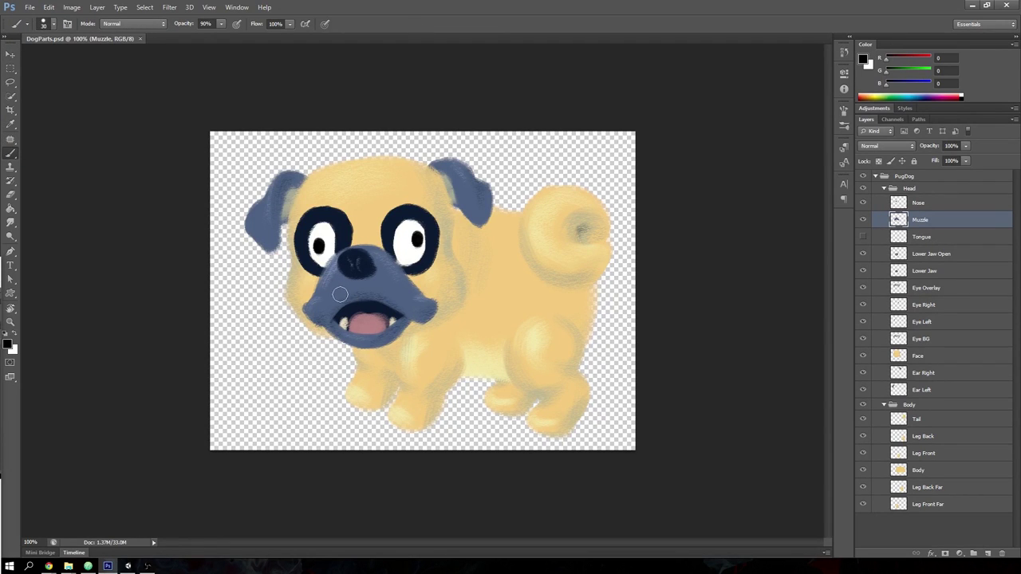
mouse_move(348, 285)
mouse_down()
mouse_move(323, 302)
mouse_move(297, 283)
mouse_up()
mouse_move(371, 288)
mouse_down()
mouse_move(397, 300)
mouse_move(436, 277)
mouse_up()
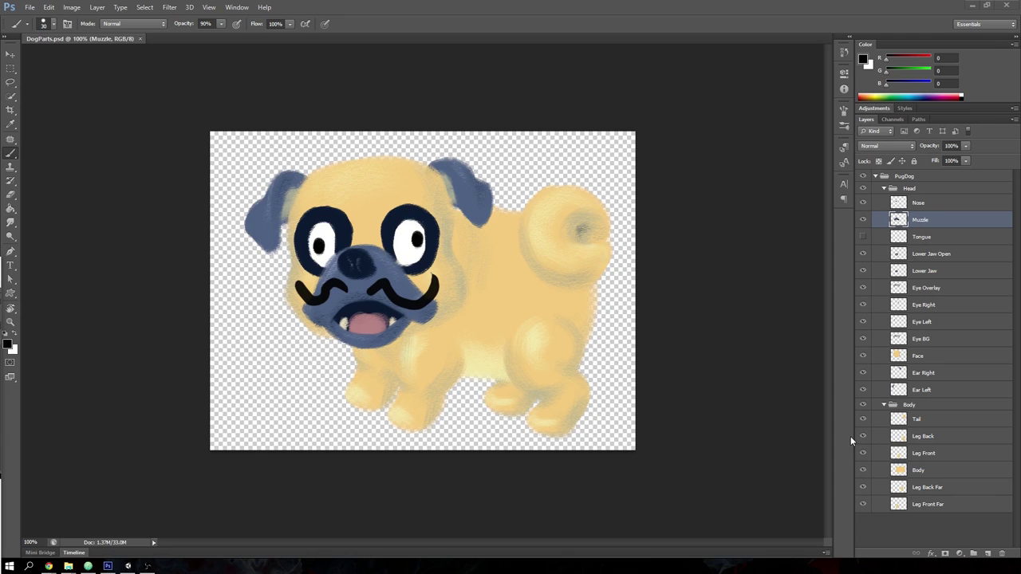
Step: Switch back to Unity so it re-imports DogParts.psd with the new moustache
key(alt+Tab)
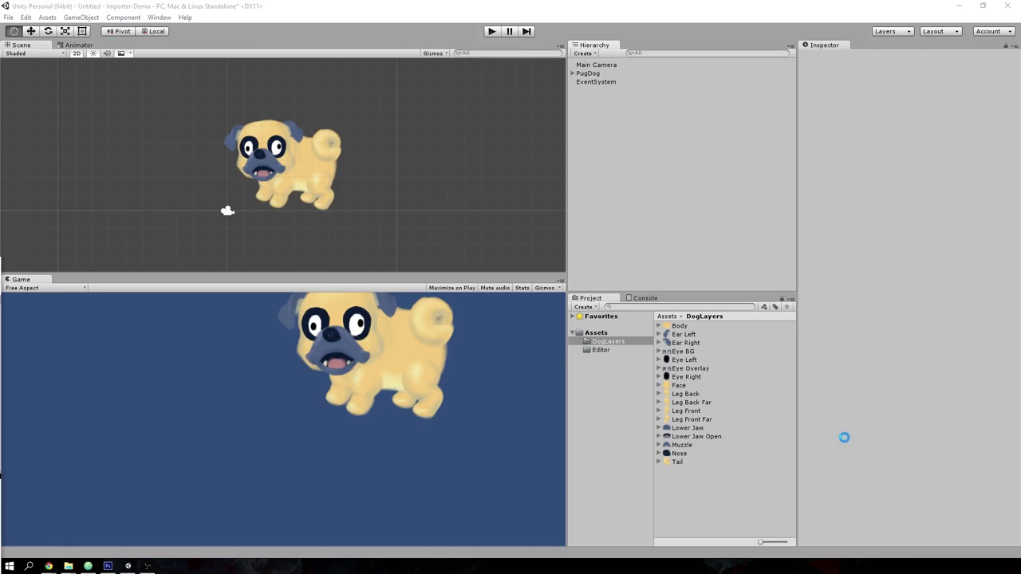